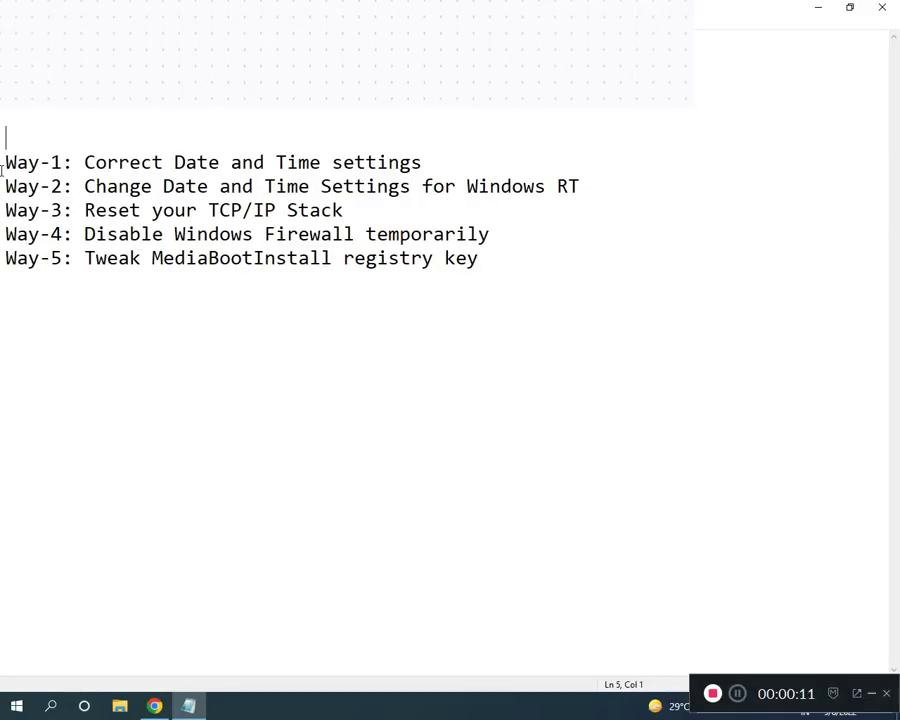
pyautogui.moveTo(4, 162); pyautogui.dragTo(480, 263)
pyautogui.click(174, 234)
# Open Control Panel and bring up the Date and Time settings from Clock and Region.
pyautogui.click(8, 706)
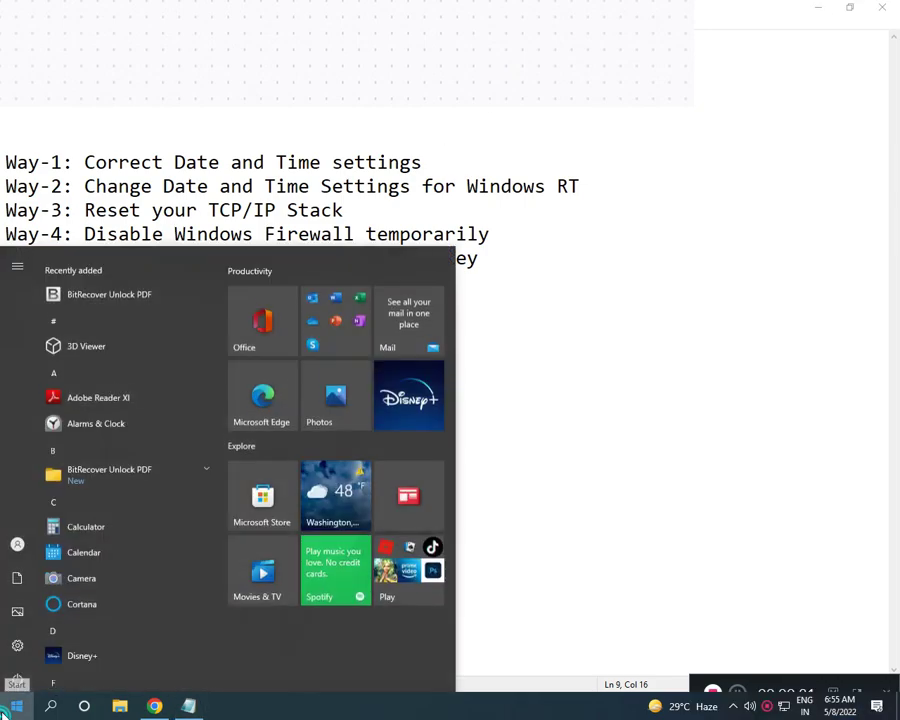
pyautogui.write('CONT')
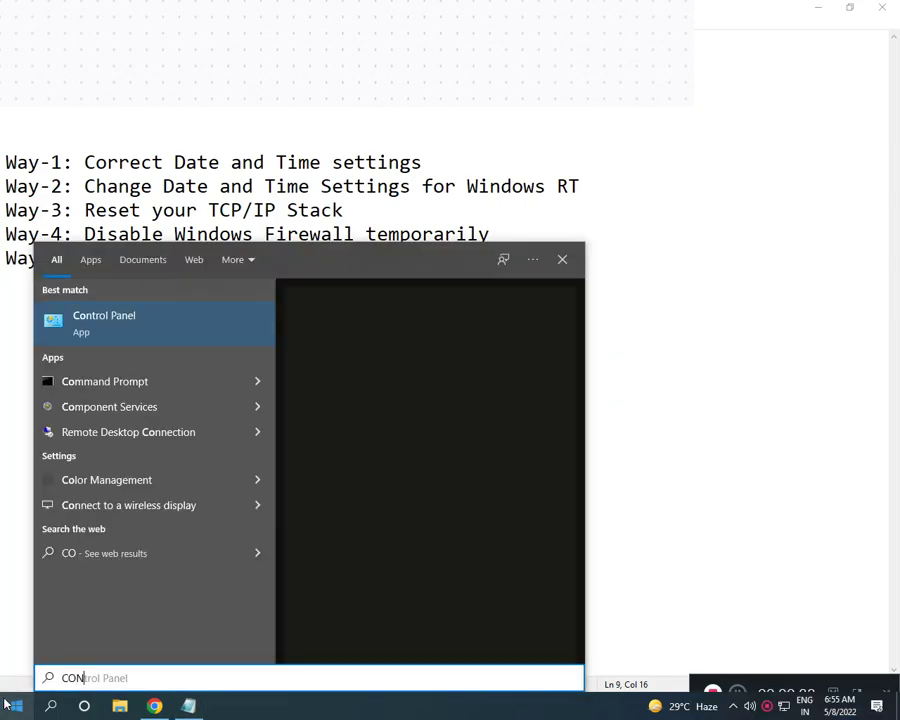
pyautogui.click(98, 343)
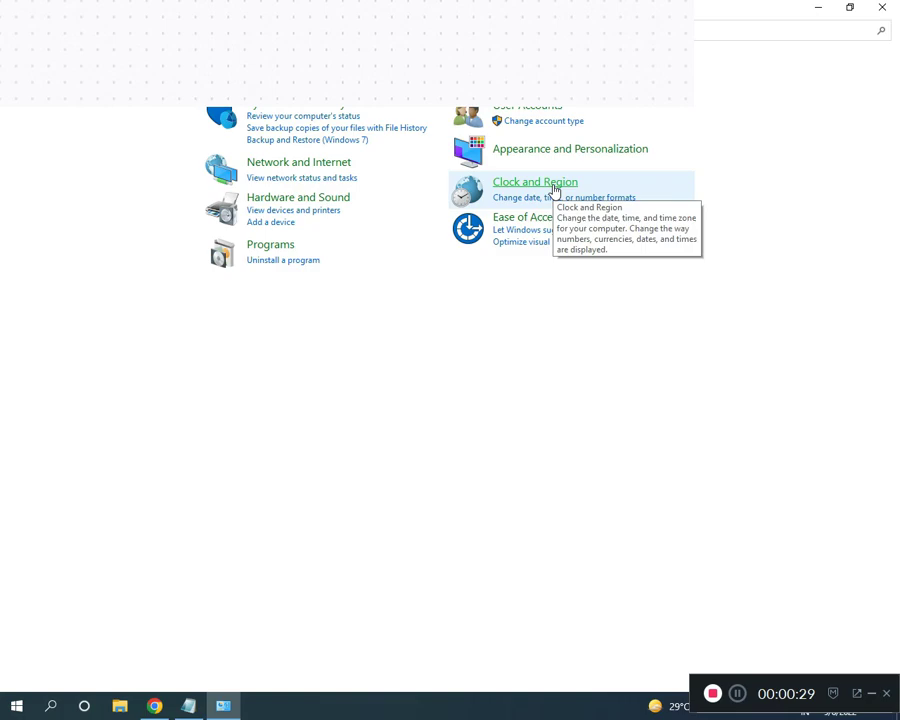
pyautogui.click(555, 190)
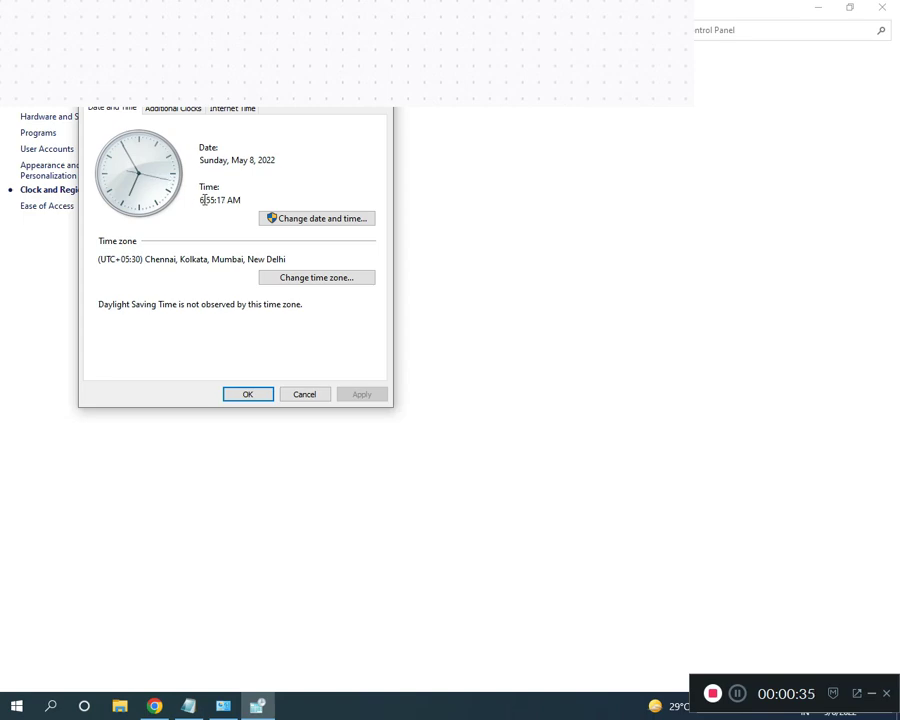
pyautogui.click(188, 706)
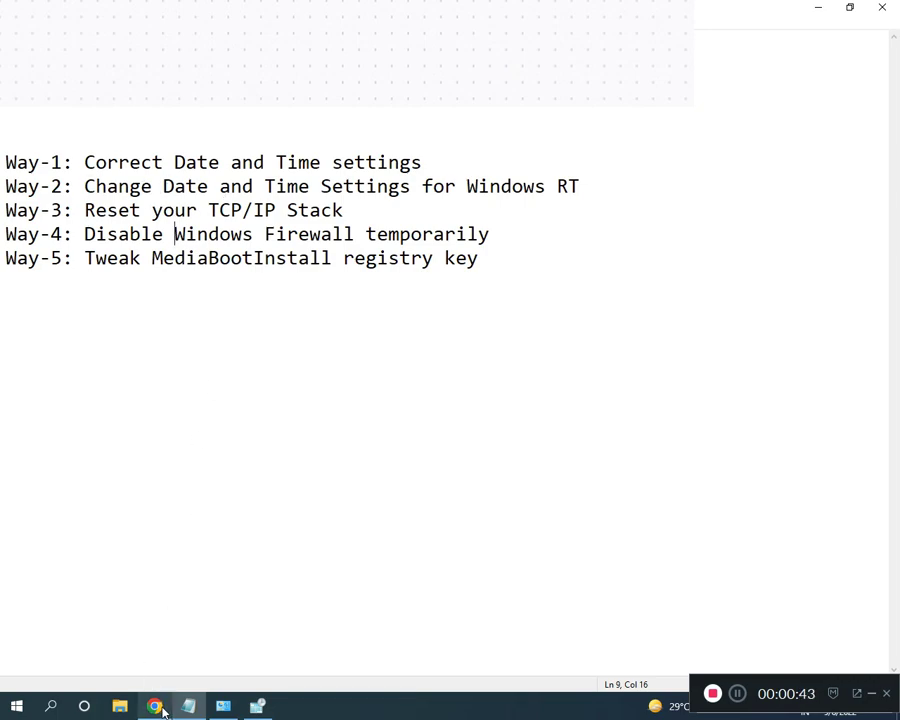
pyautogui.click(257, 706)
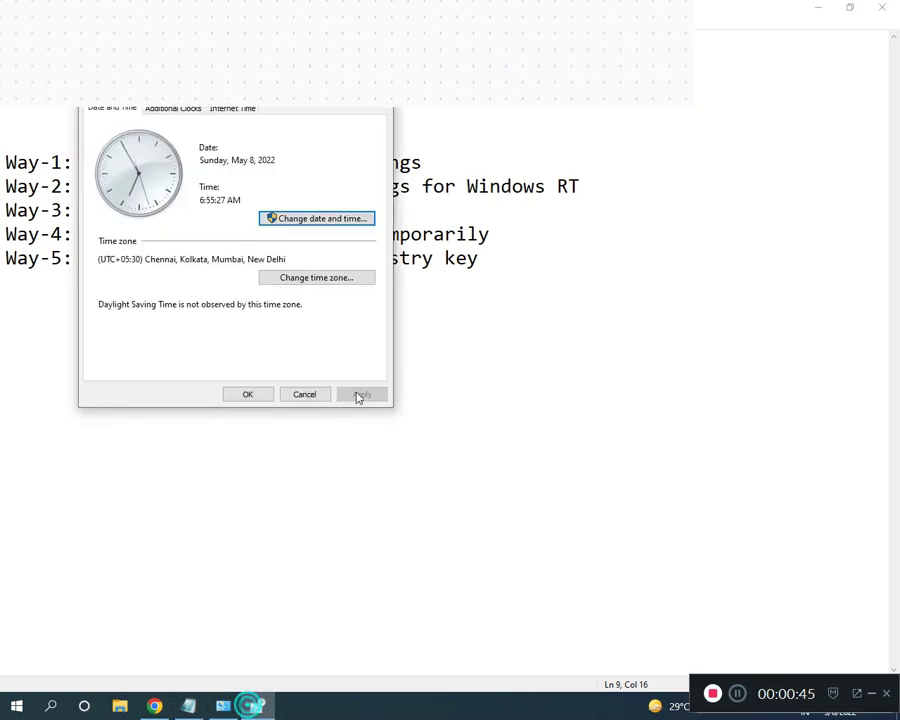
# Keep the time zone at (UTC+05:30) Chennai, Kolkata, Mumbai, New Delhi and confirm the date and time settings.
pyautogui.click(312, 279)
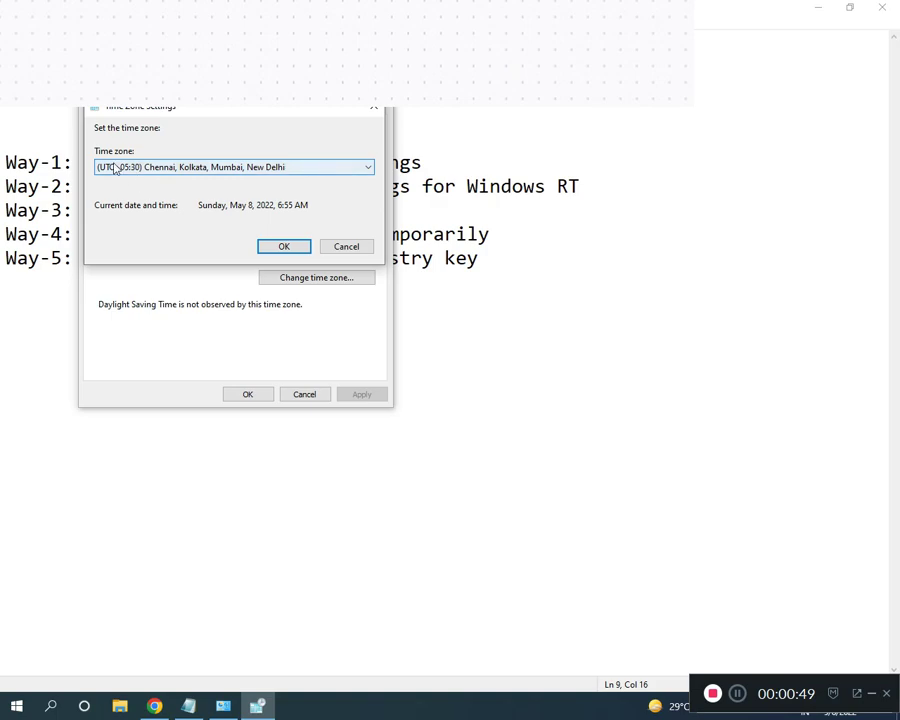
pyautogui.click(335, 170)
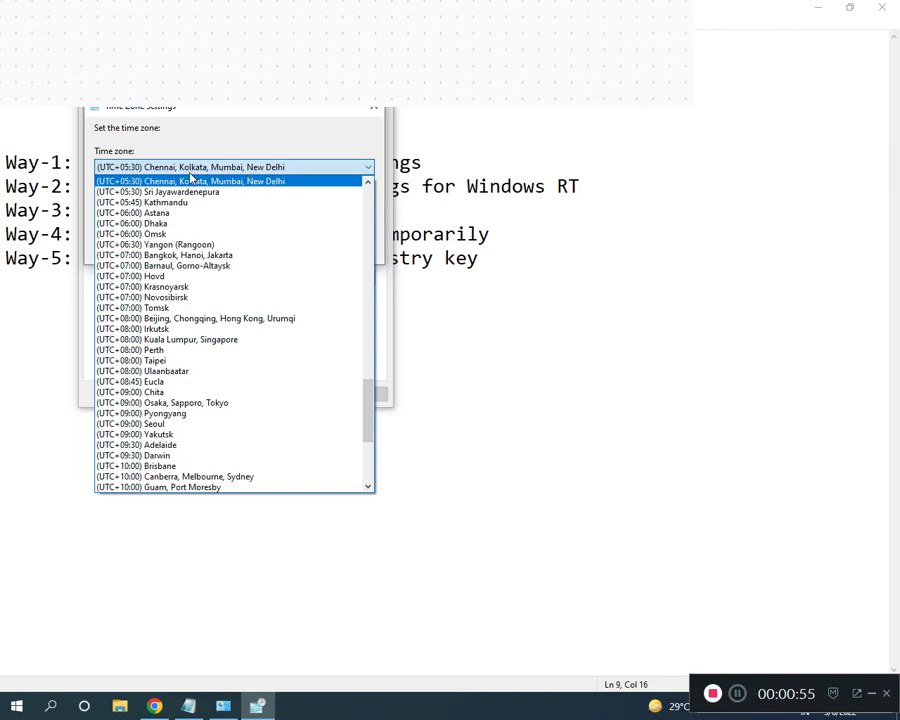
pyautogui.click(288, 168)
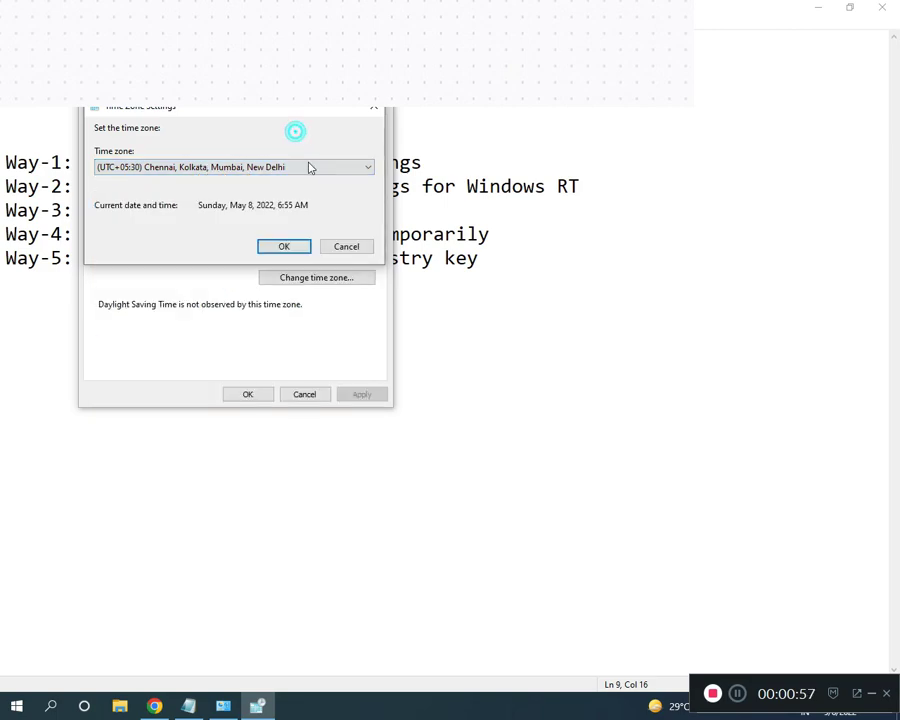
pyautogui.click(281, 246)
pyautogui.click(250, 395)
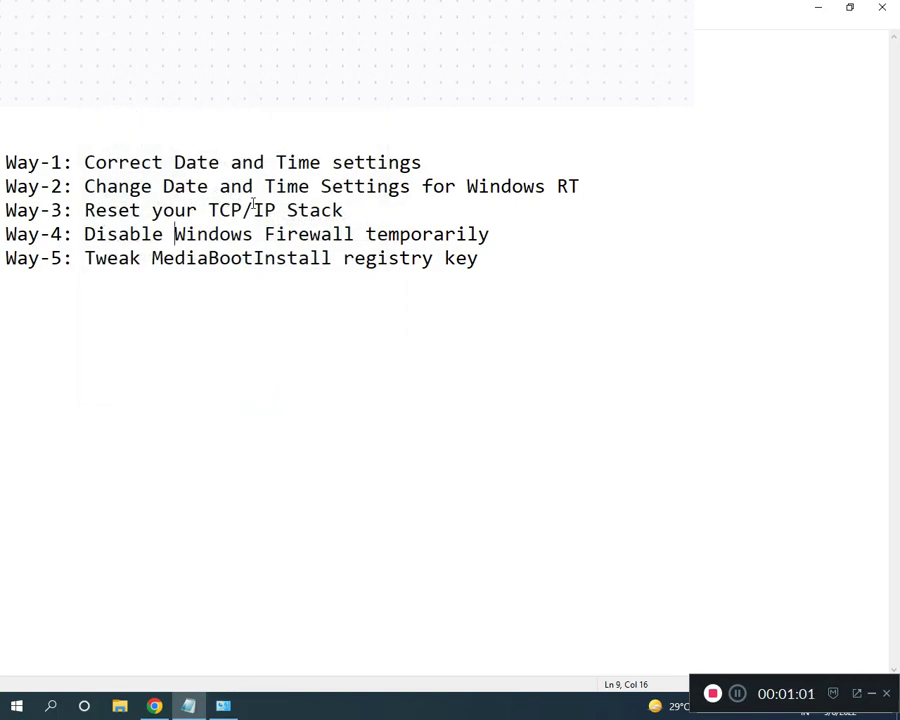
# Open the adapter list from Control Panel's Network and Sharing Center and check the actions available for the Ethernet connection.
pyautogui.click(231, 710)
pyautogui.click(125, 30)
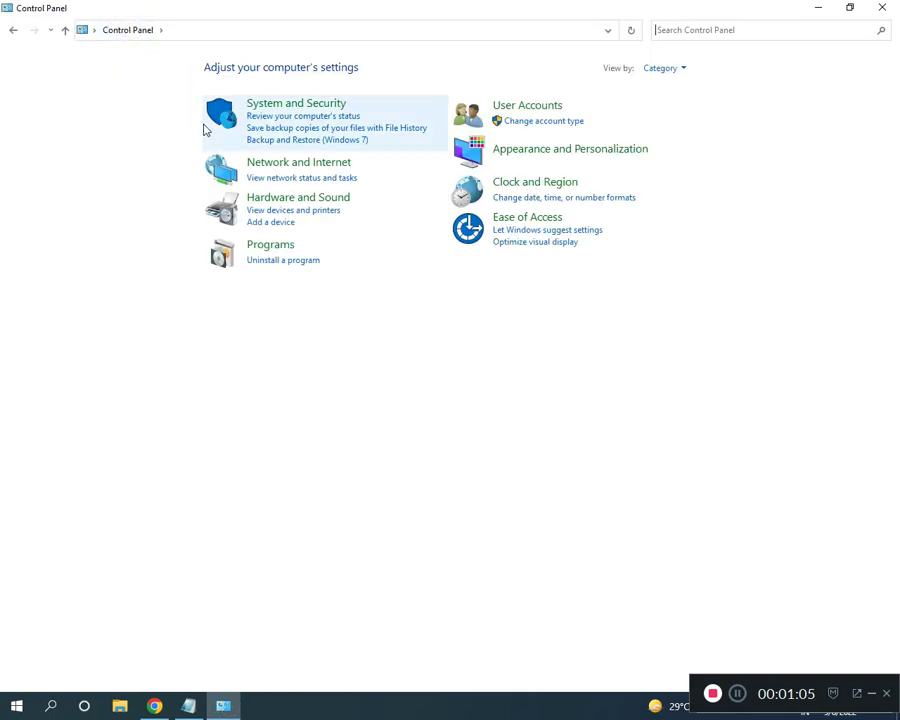
pyautogui.click(287, 165)
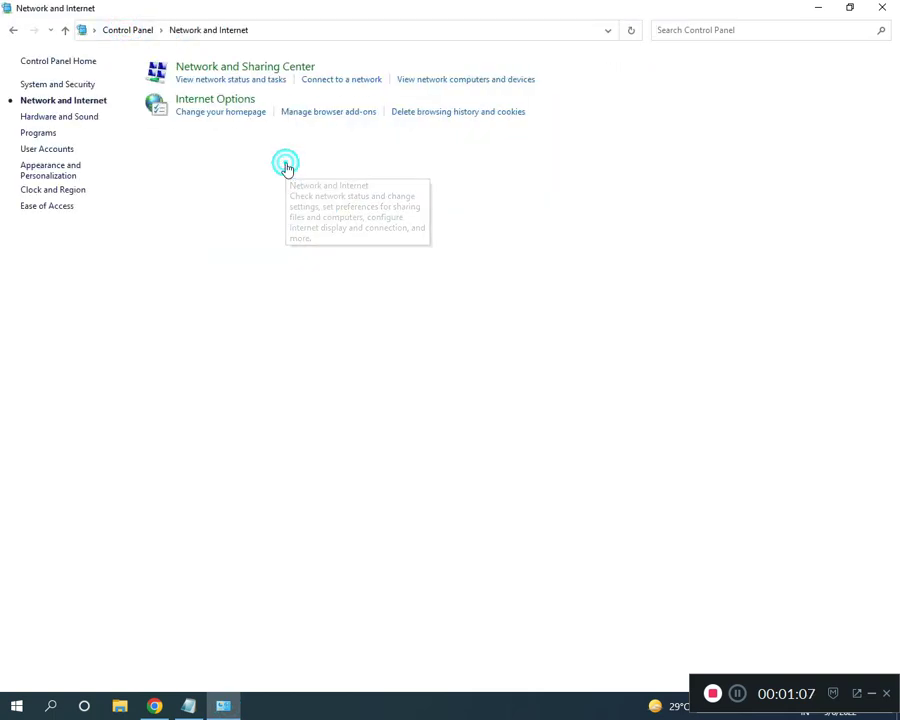
pyautogui.click(230, 70)
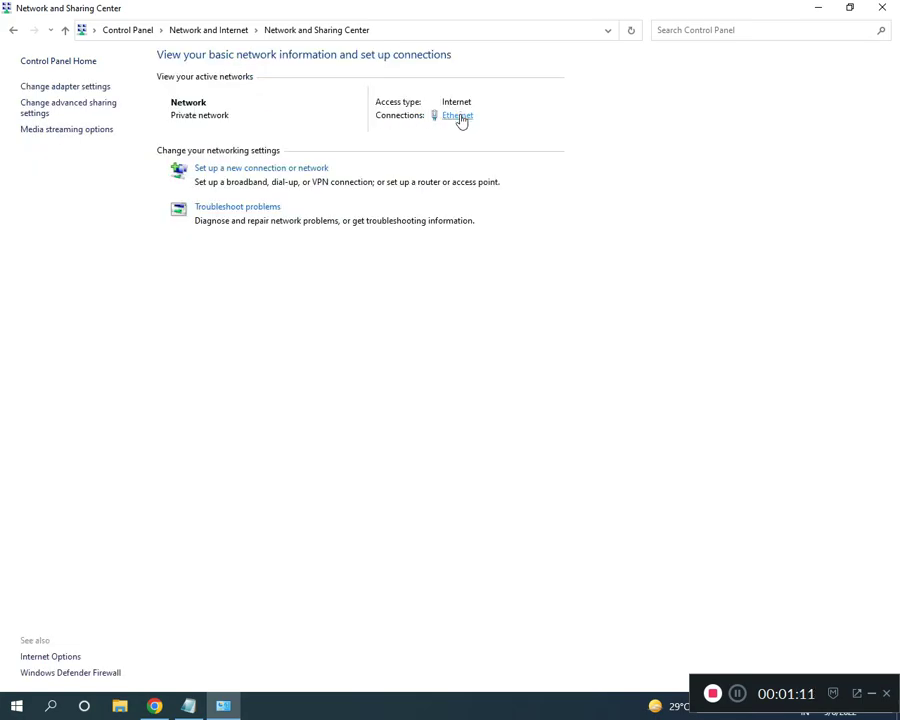
pyautogui.click(70, 86)
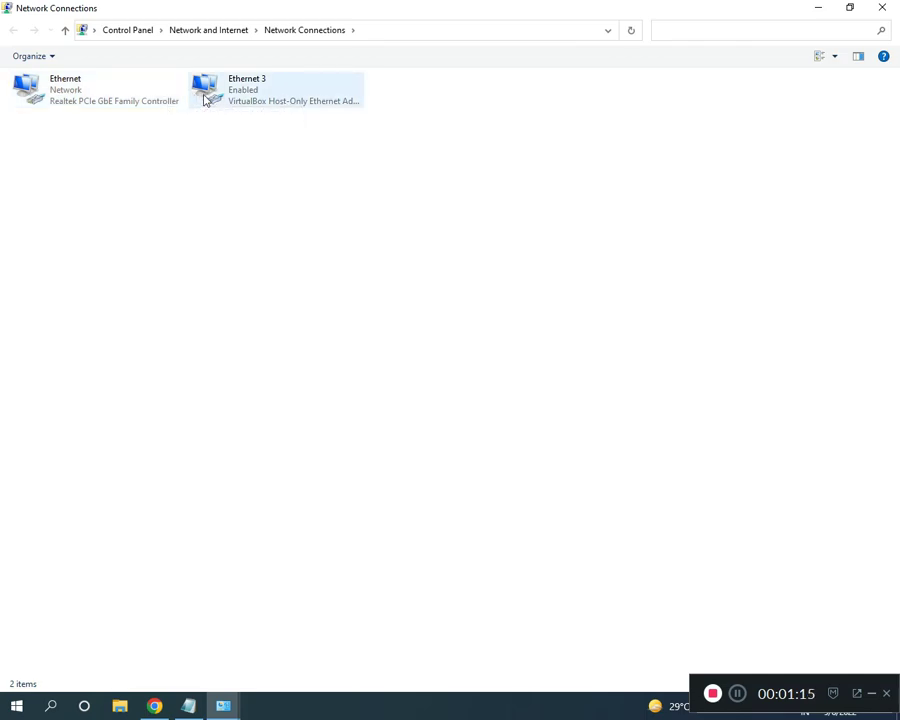
pyautogui.click(99, 93)
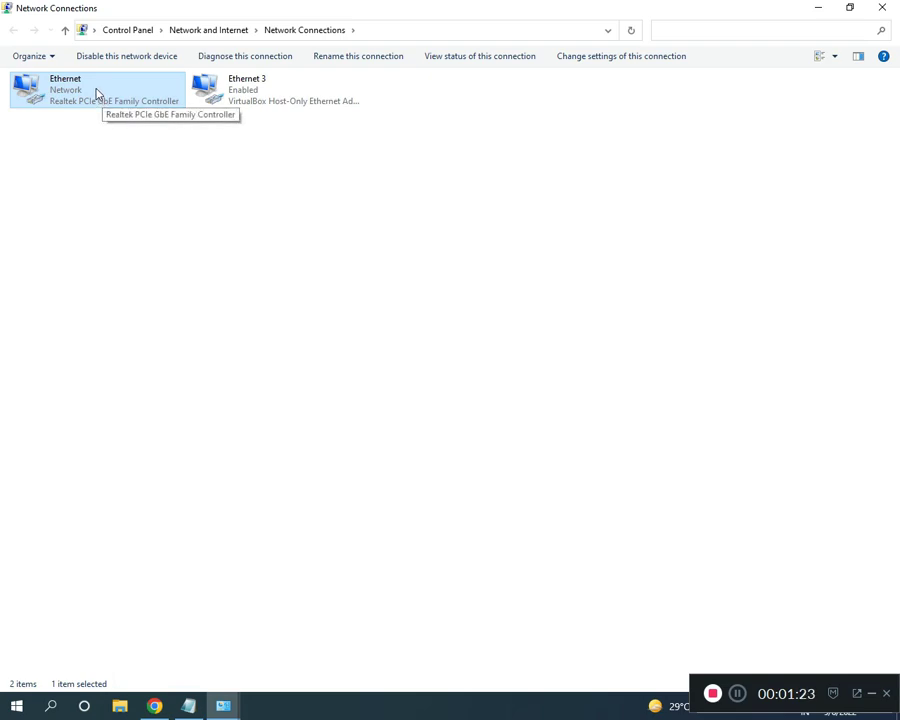
pyautogui.rightClick(96, 90)
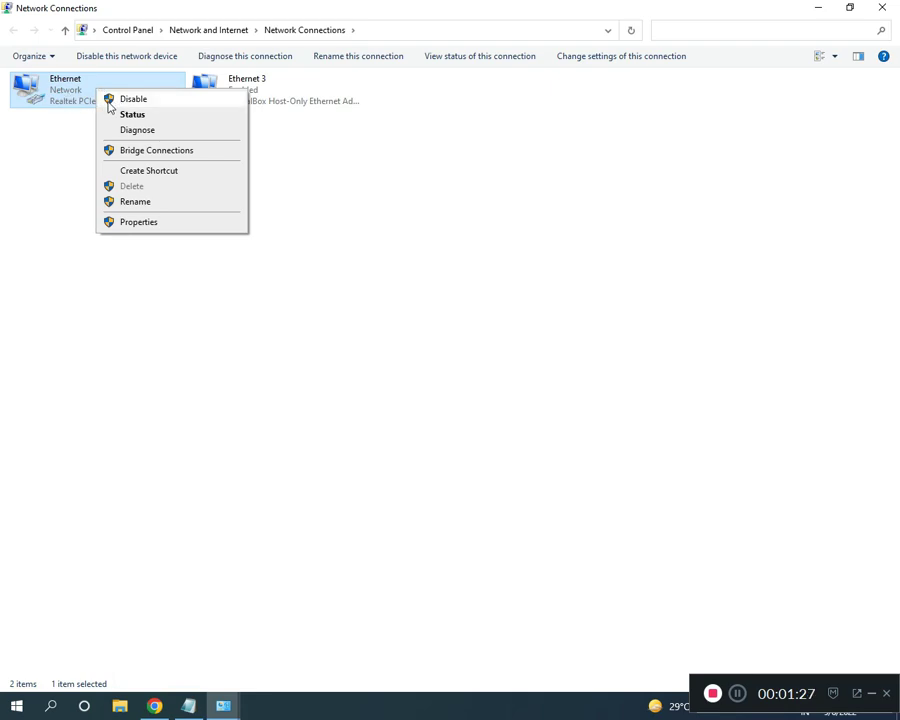
pyautogui.click(327, 211)
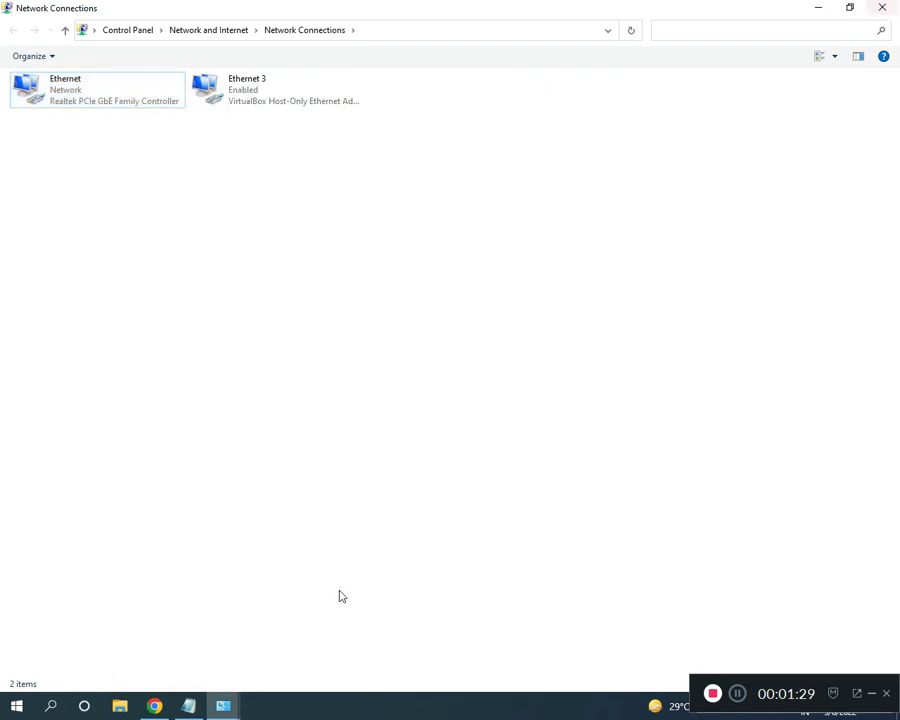
# Check in Control Panel that Windows Defender Firewall is set to be turned off for private and public networks.
pyautogui.moveTo(226, 709)
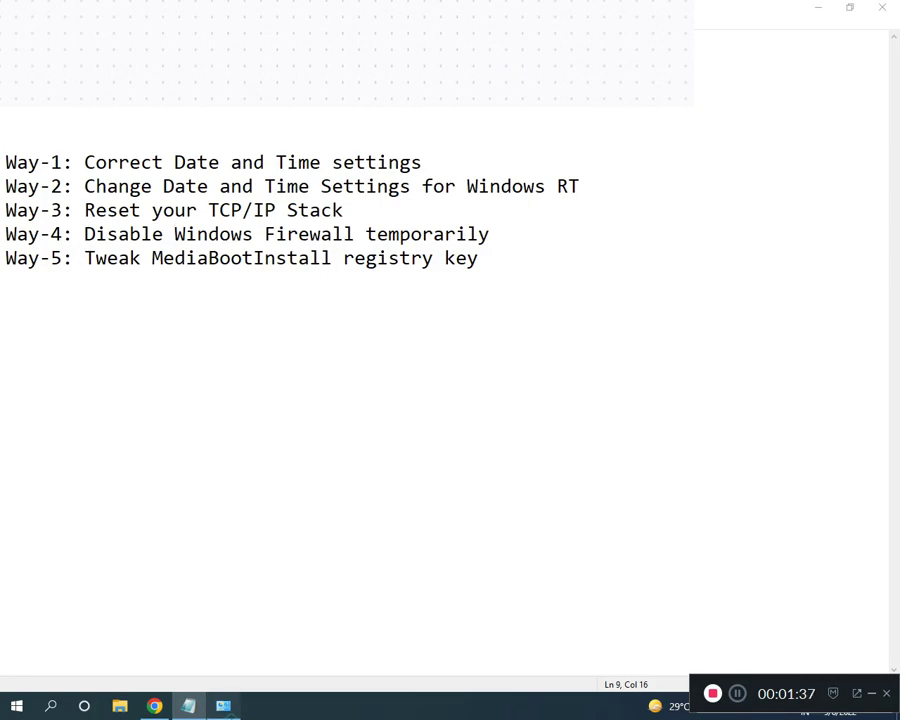
pyautogui.click(223, 706)
pyautogui.click(135, 33)
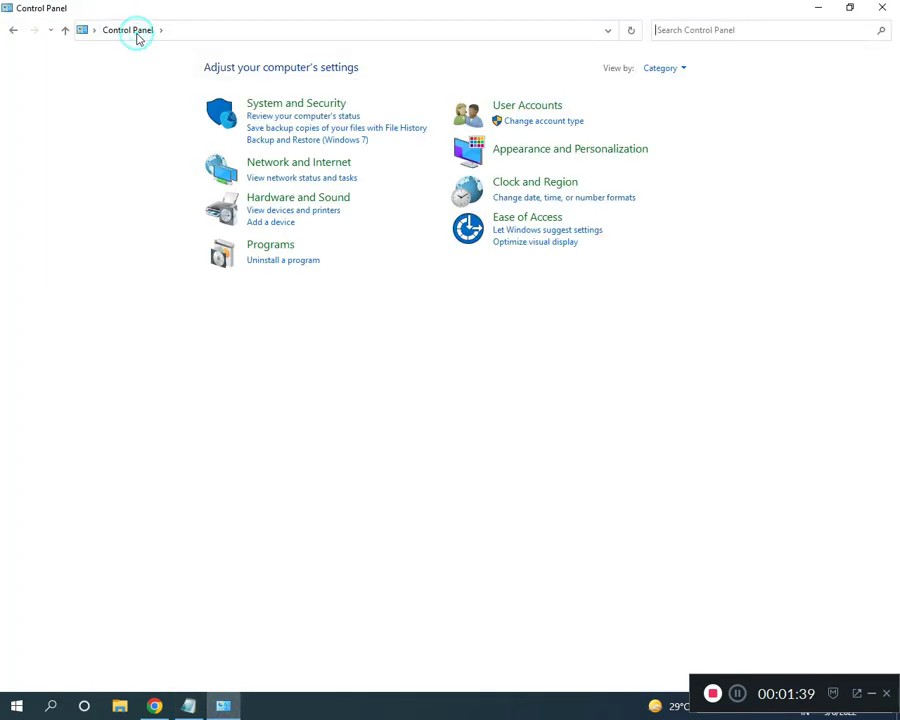
pyautogui.click(284, 108)
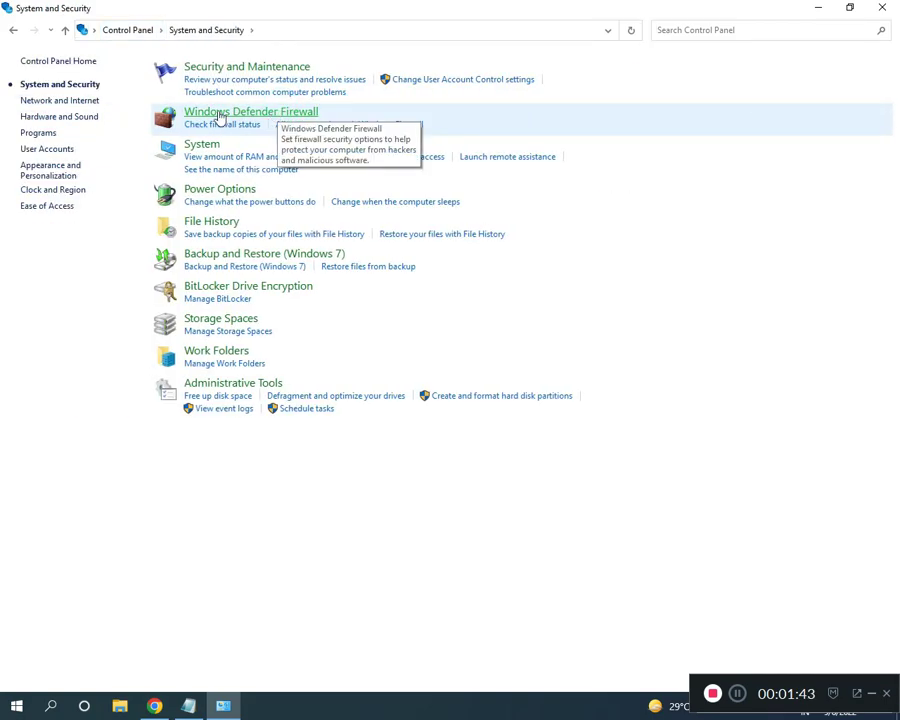
pyautogui.click(238, 116)
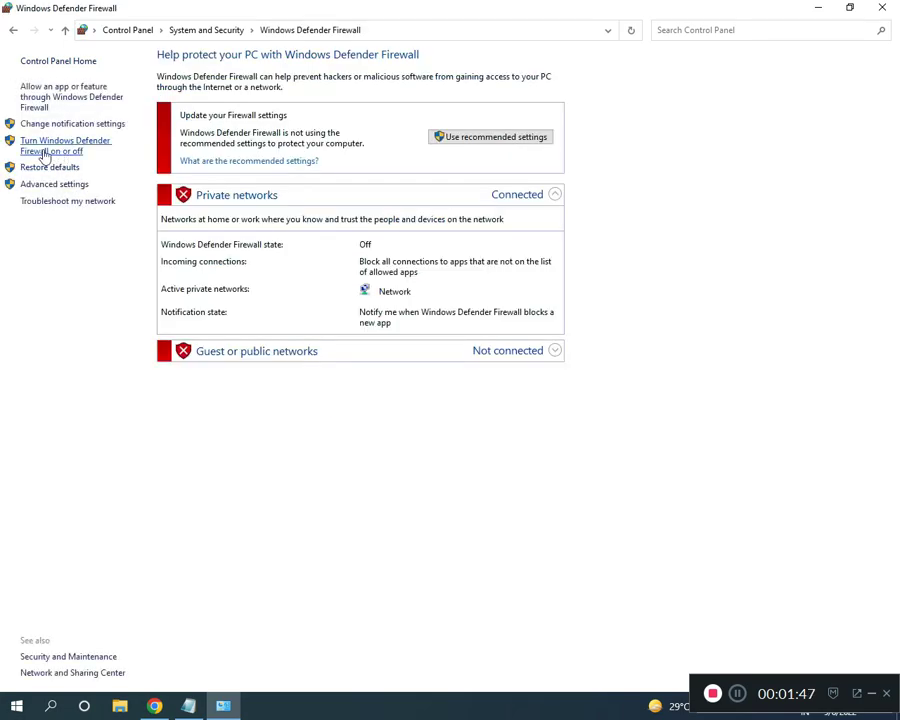
pyautogui.click(72, 148)
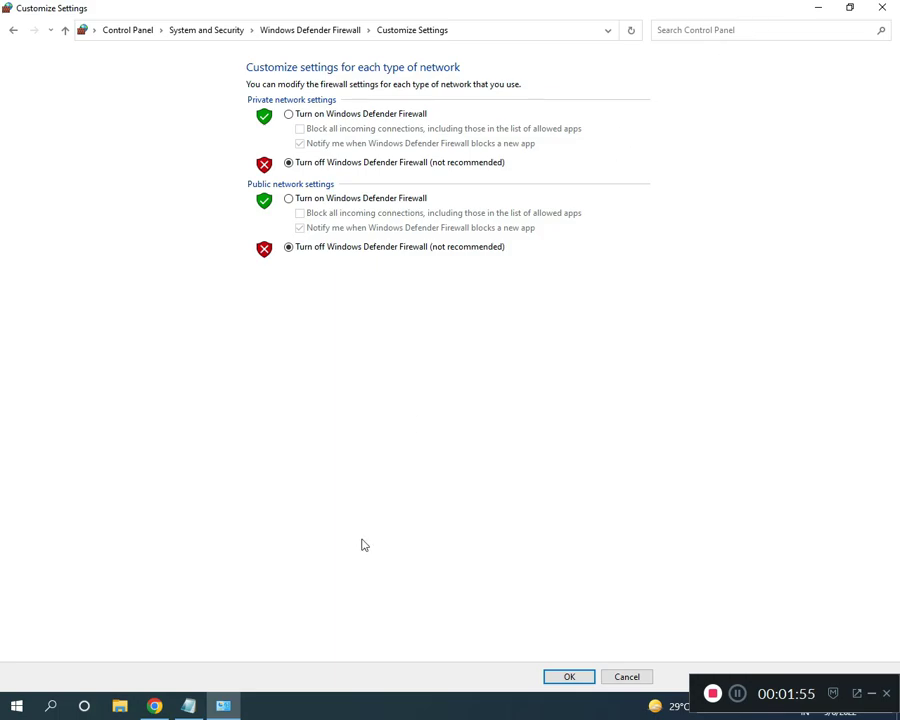
pyautogui.click(193, 706)
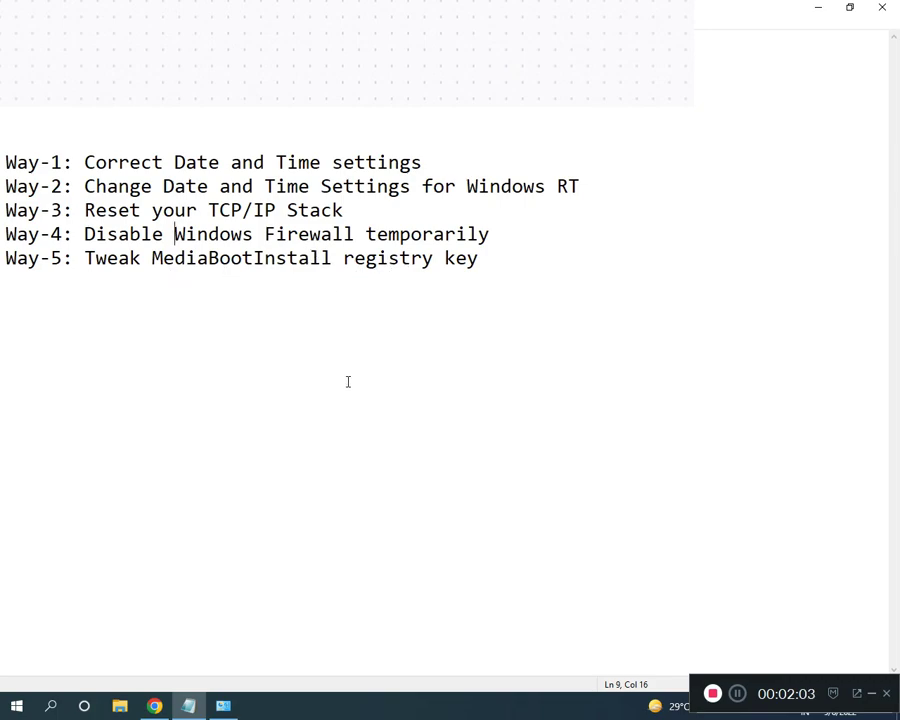
pyautogui.click(735, 692)
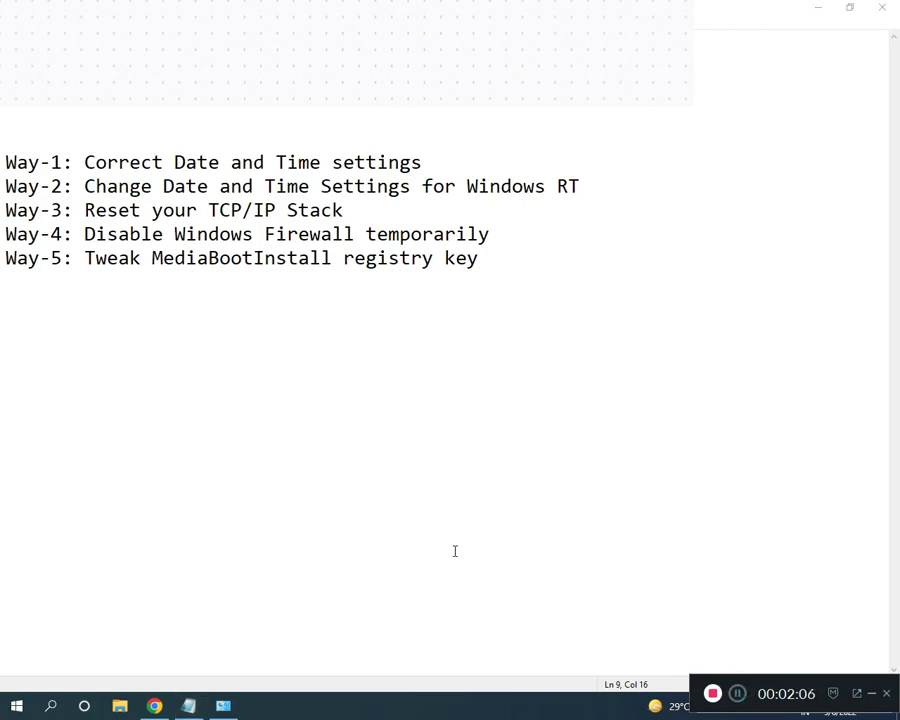
# Launch Registry Editor by running regedit from the Run dialog and maximize its window.
pyautogui.press('super')
pyautogui.write('RUN')
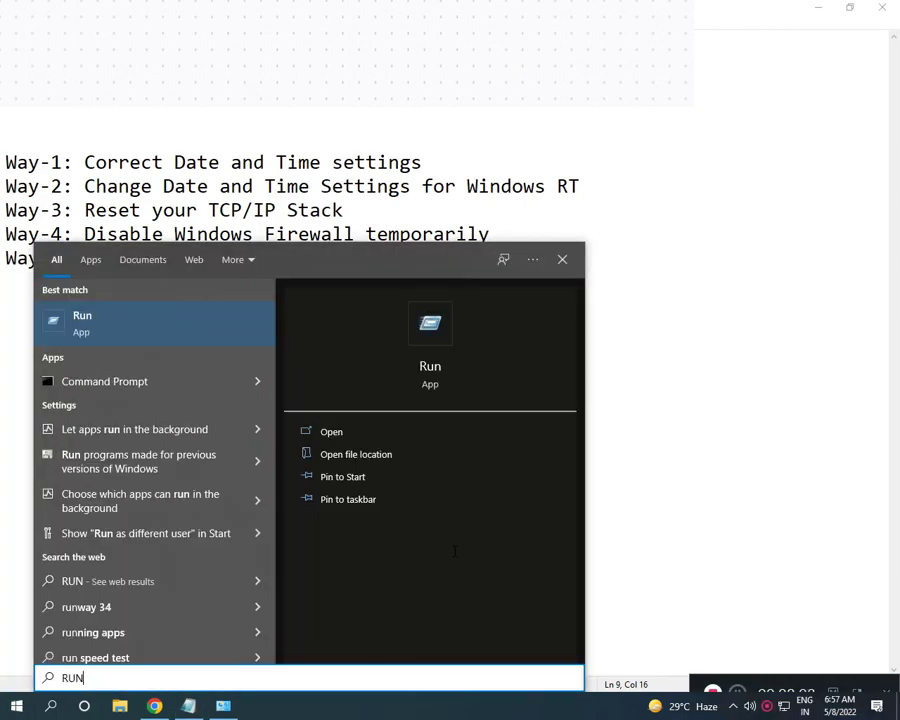
pyautogui.press('Return')
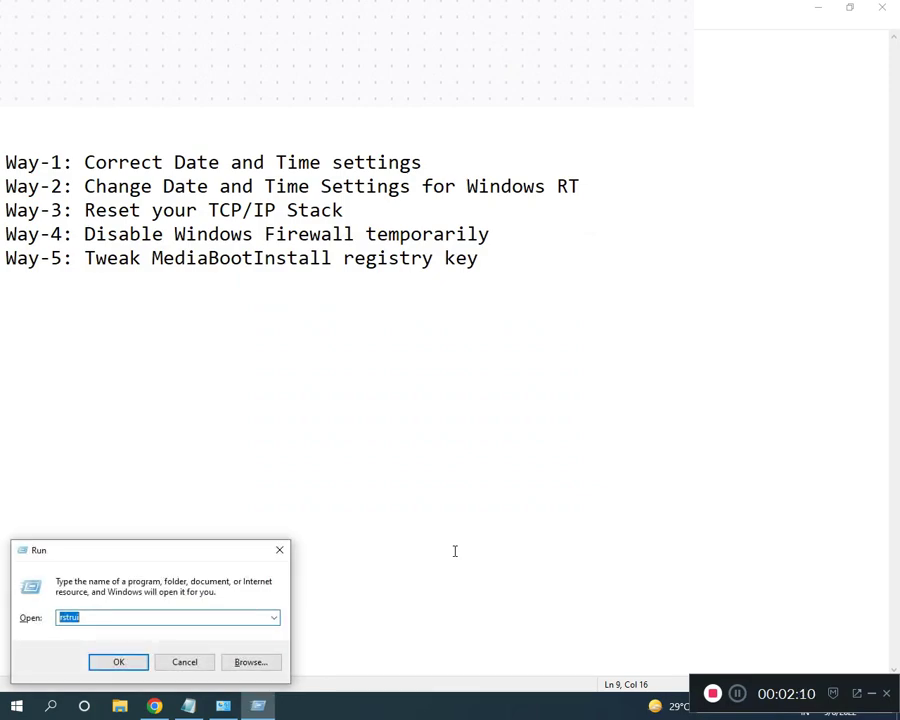
pyautogui.write('regedit')
pyautogui.click(115, 661)
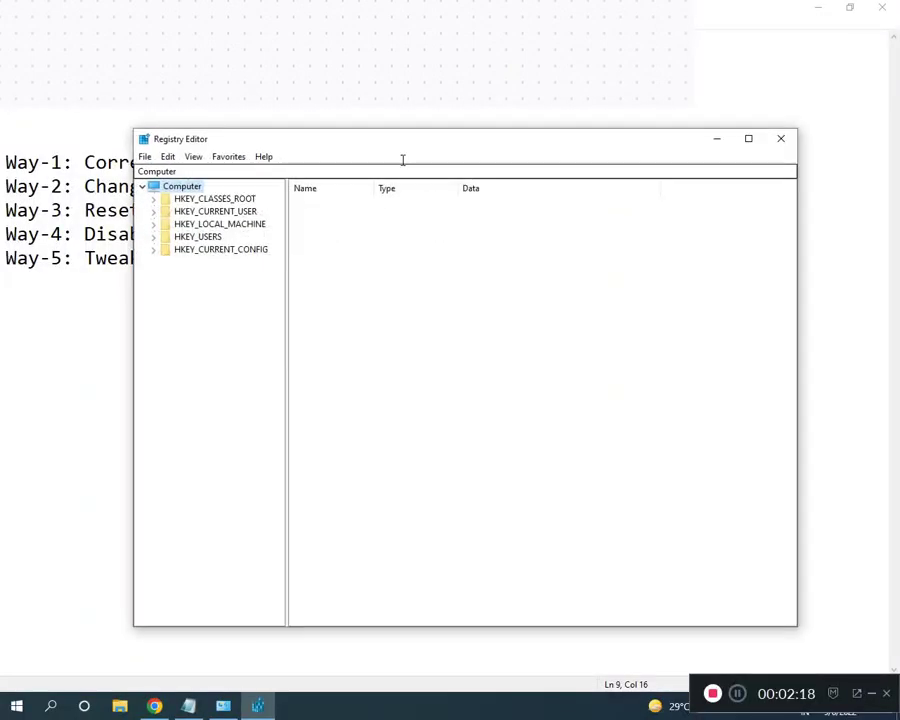
pyautogui.click(747, 139)
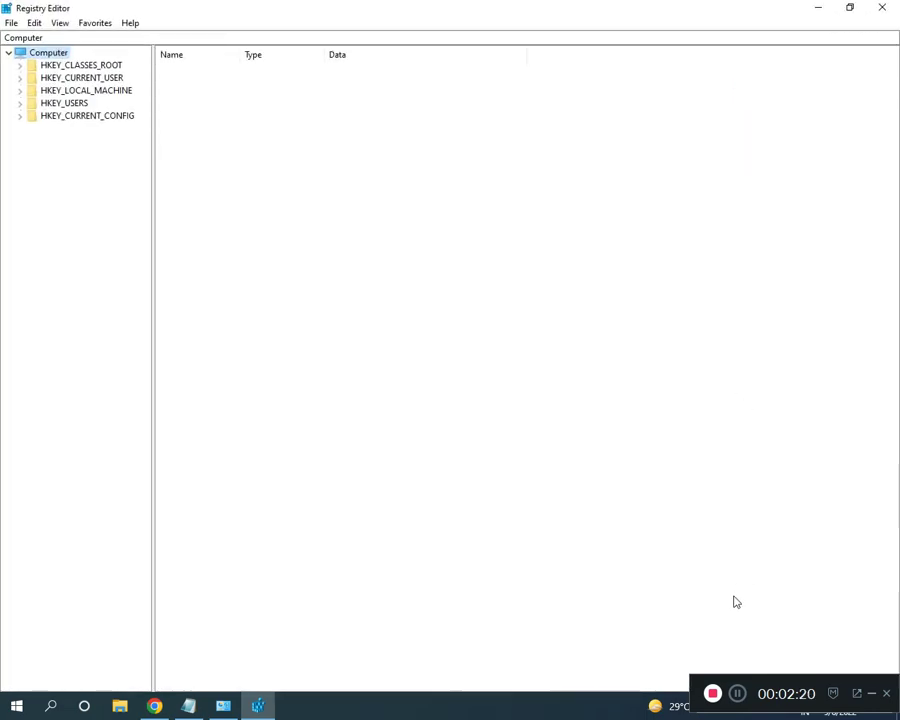
pyautogui.click(737, 693)
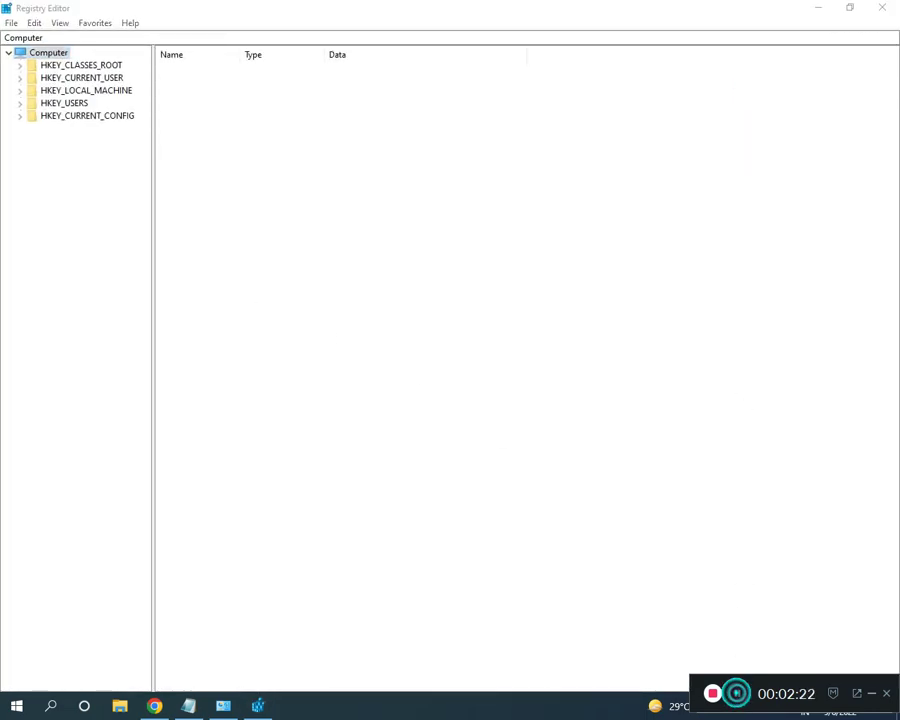
# Expand HKEY_LOCAL_MACHINE, SOFTWARE and Microsoft in the registry tree.
pyautogui.click(18, 91)
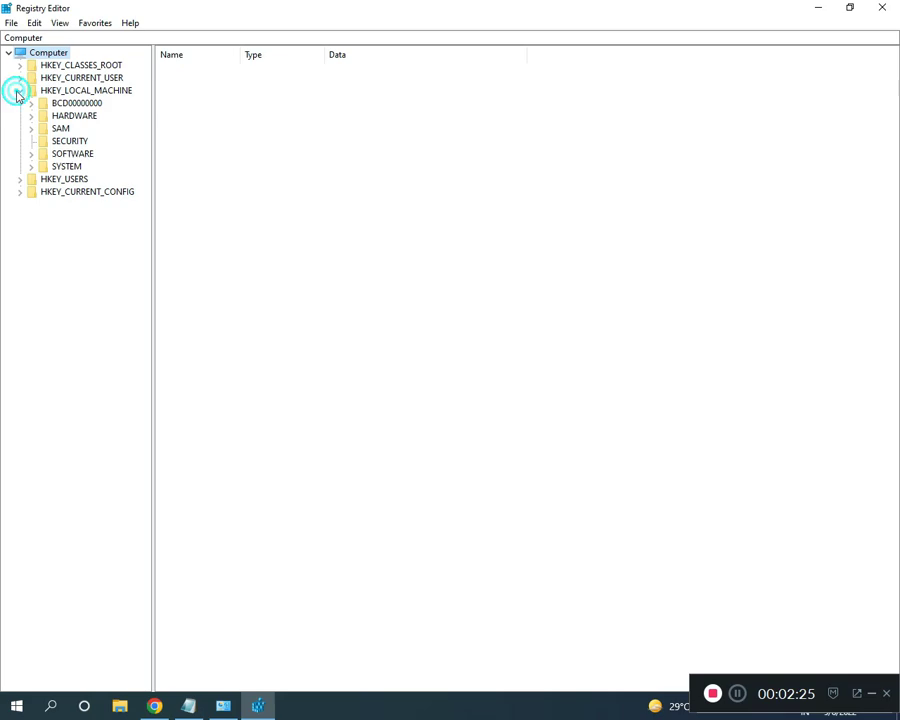
pyautogui.click(31, 154)
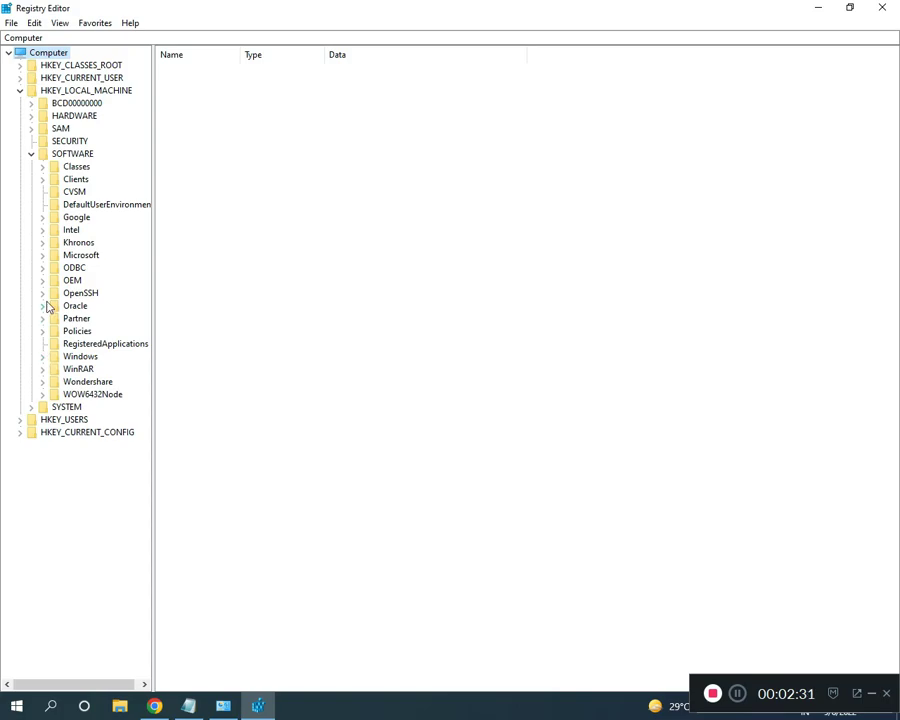
pyautogui.click(42, 256)
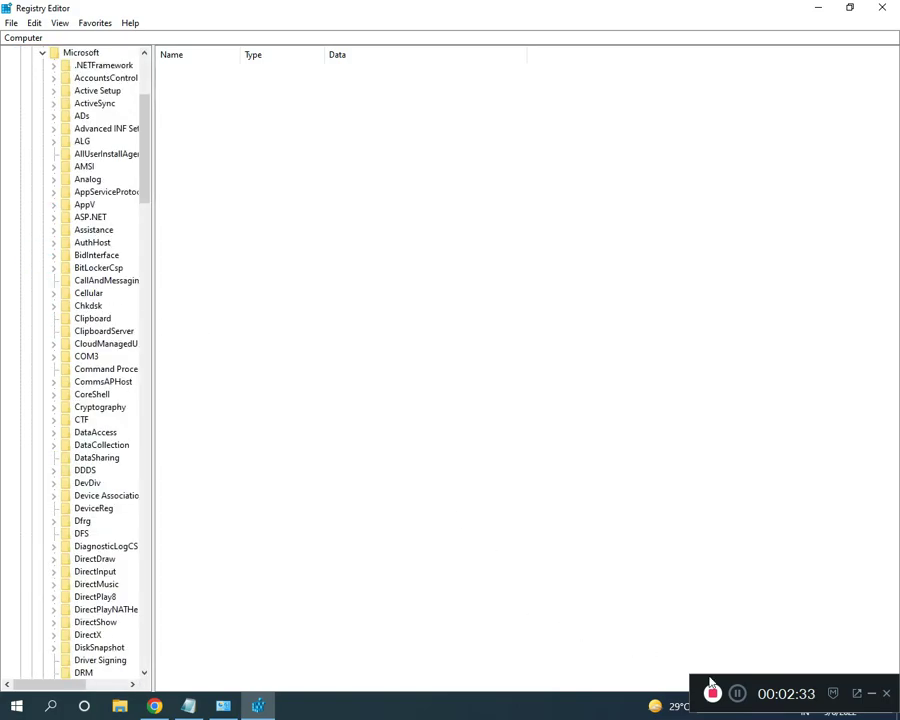
pyautogui.click(737, 697)
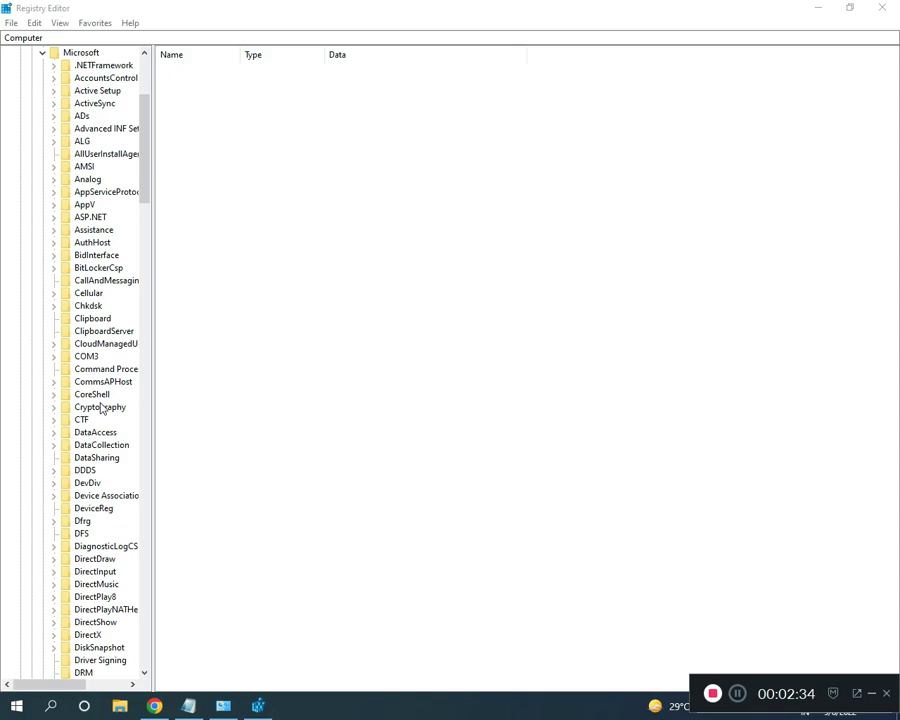
# Widen the registry tree pane and expand the Windows and CurrentVersion keys under Microsoft.
pyautogui.scroll(-20, 100, 407)
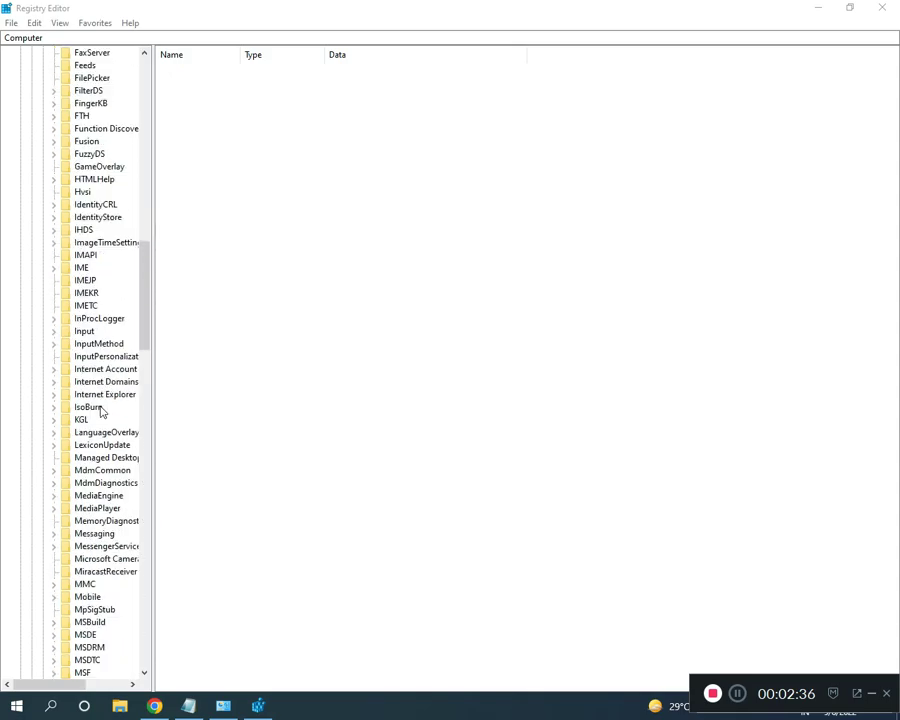
pyautogui.scroll(-19, 100, 410)
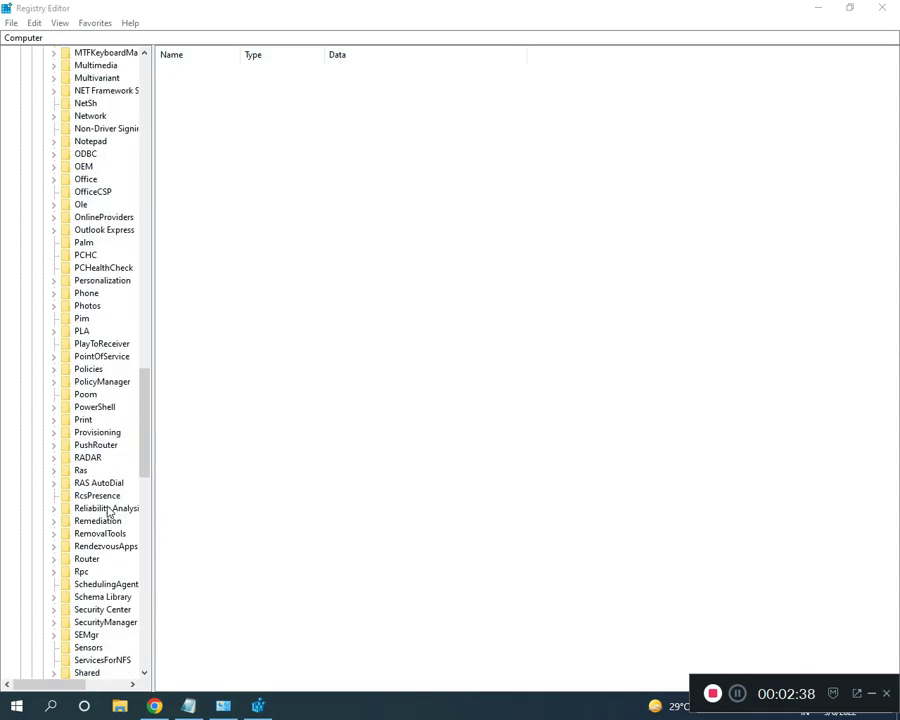
pyautogui.scroll(-4, 108, 512)
pyautogui.scroll(-9, 145, 466)
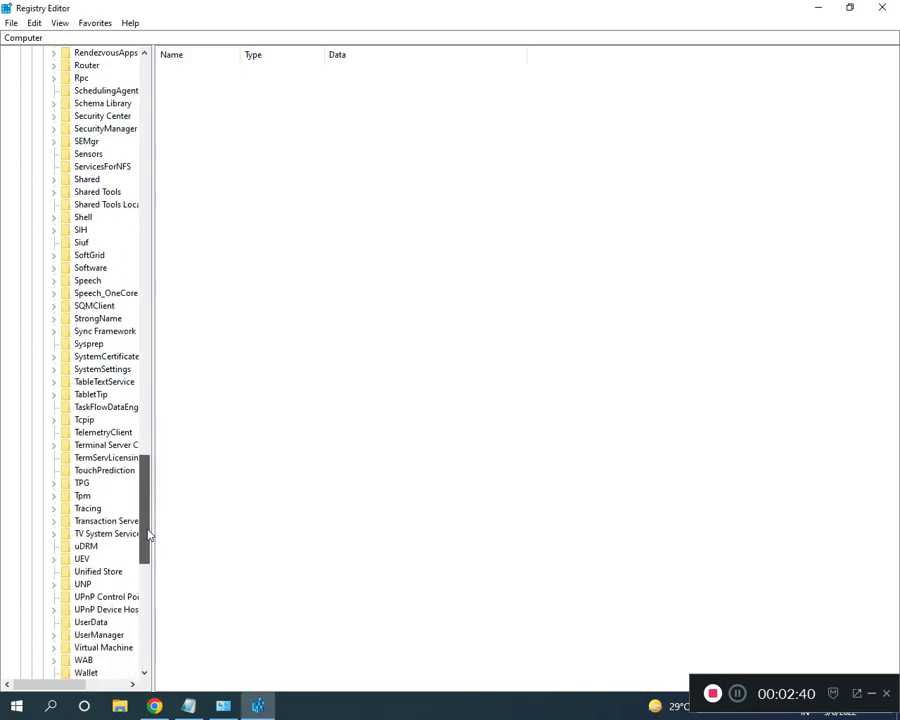
pyautogui.scroll(-3, 148, 536)
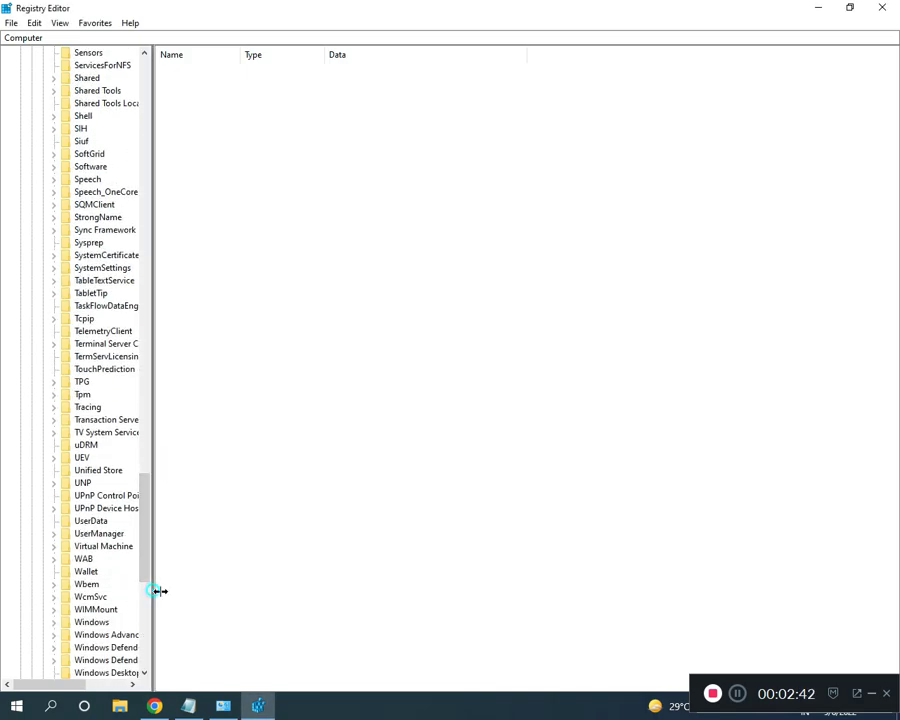
pyautogui.moveTo(157, 591); pyautogui.dragTo(324, 596)
pyautogui.scroll(-2, 114, 604)
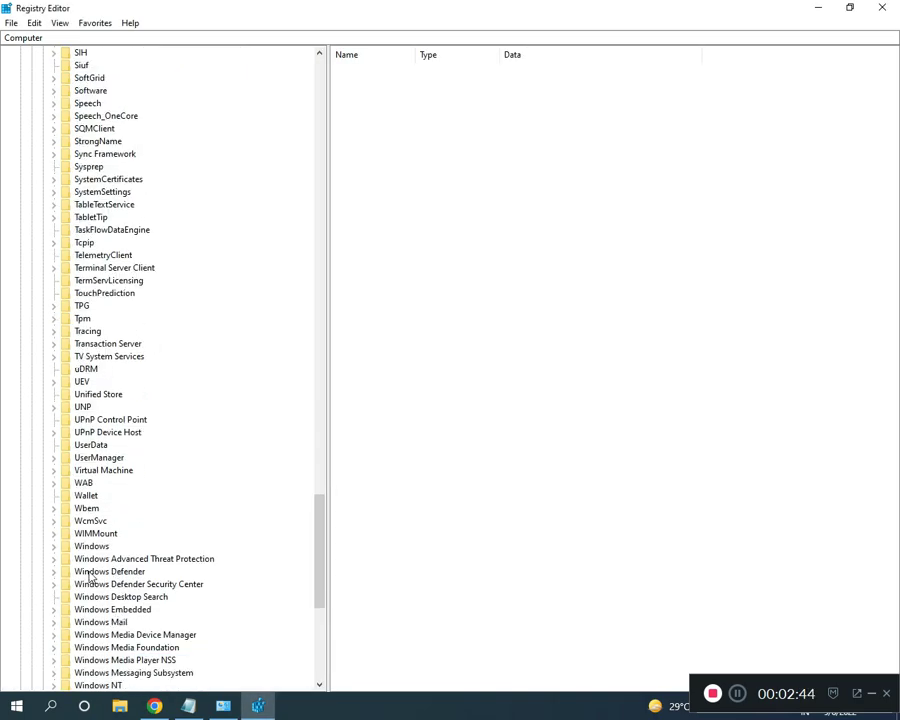
pyautogui.click(54, 547)
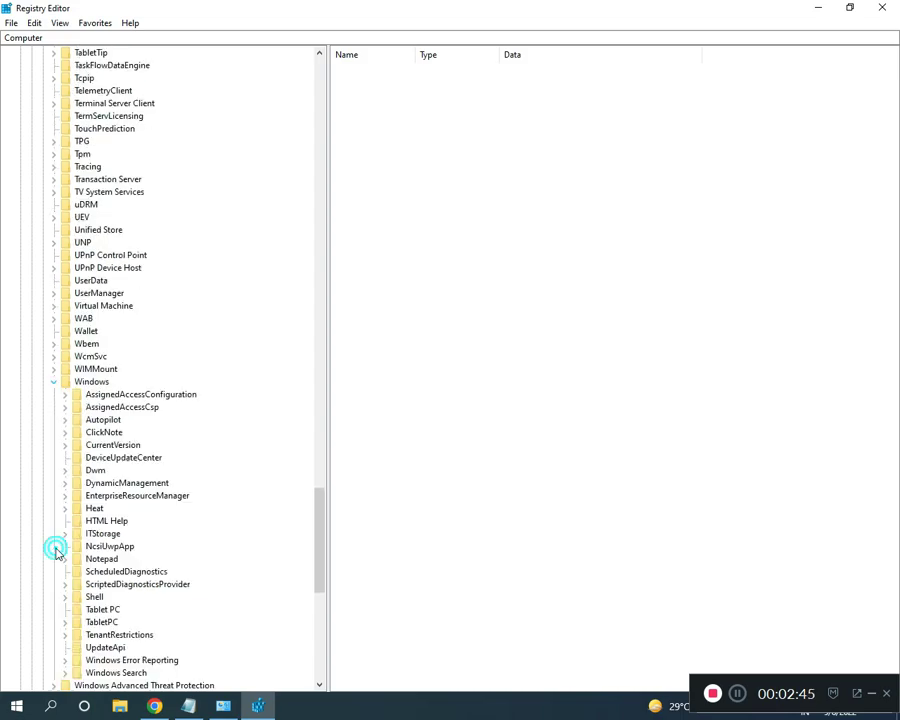
pyautogui.click(64, 445)
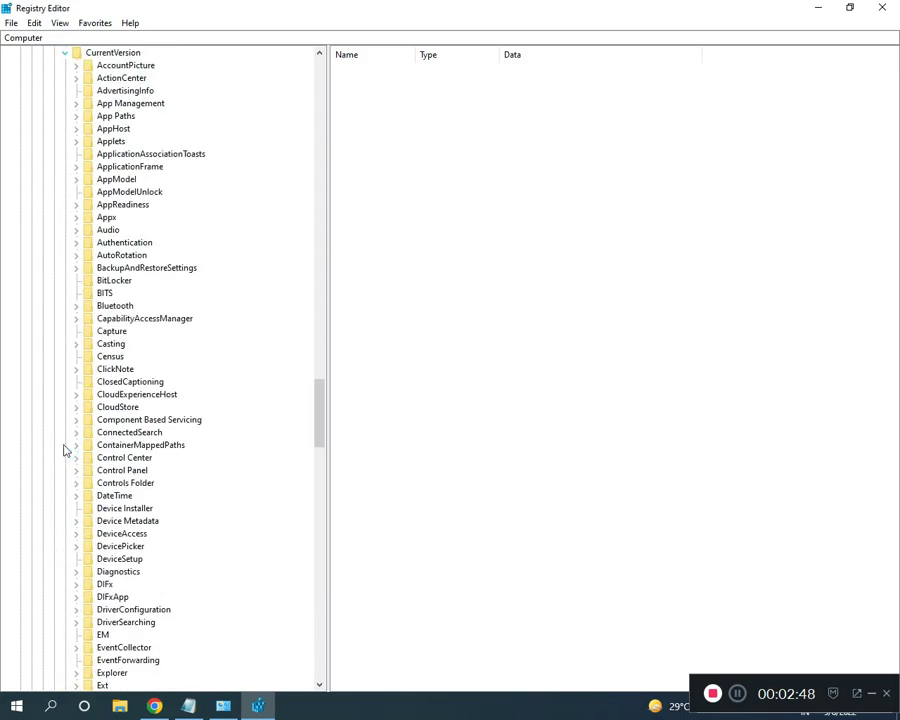
# Expand the Setup key under CurrentVersion and open its OOBE subkey to list the values.
pyautogui.click(727, 680)
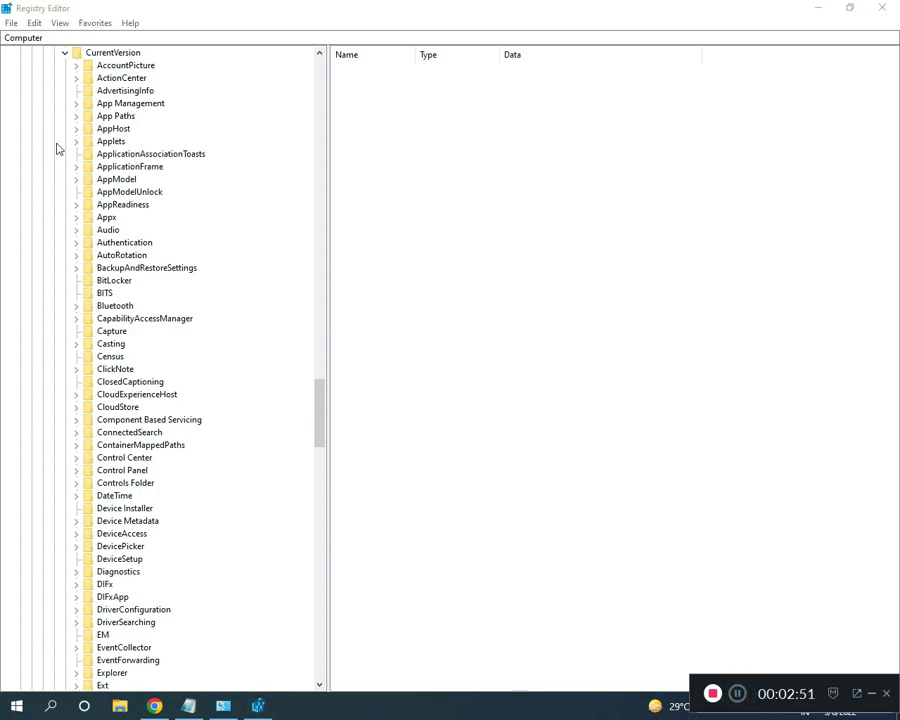
pyautogui.scroll(-6, 170, 430)
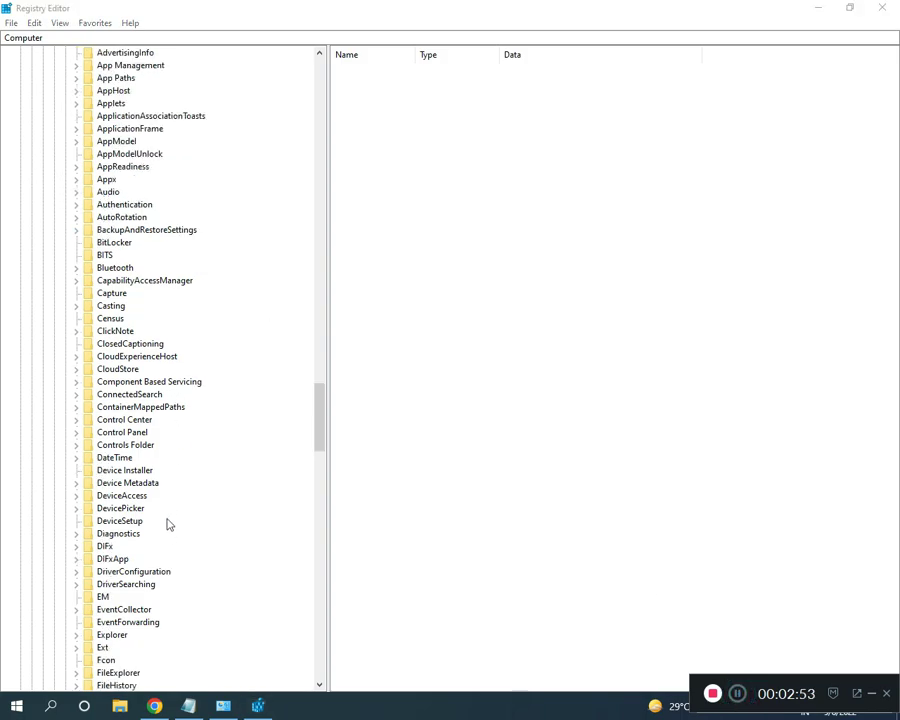
pyautogui.scroll(-11, 143, 620)
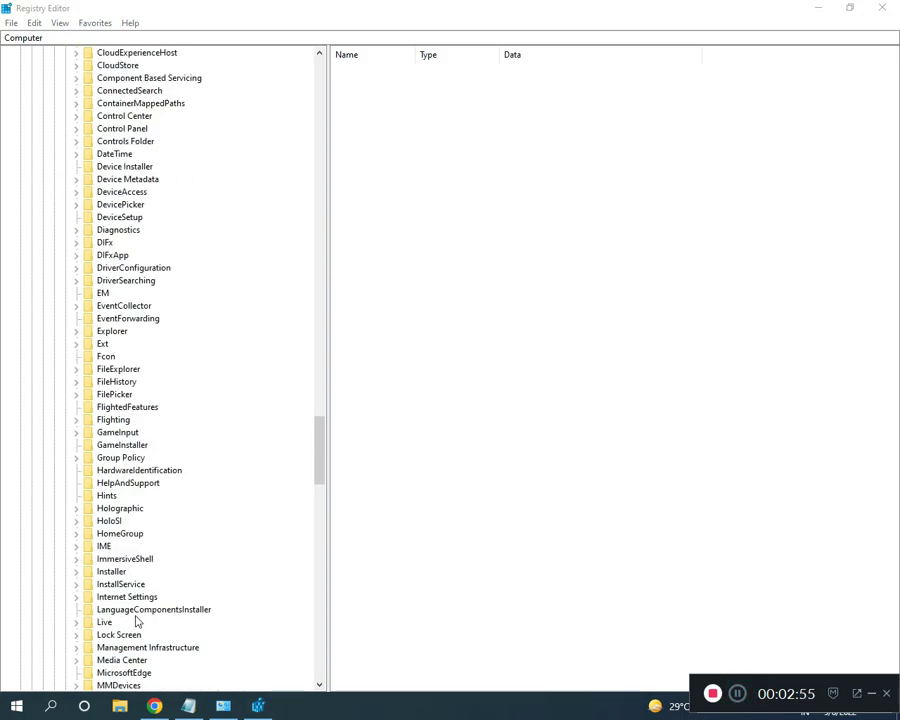
pyautogui.scroll(-4, 137, 621)
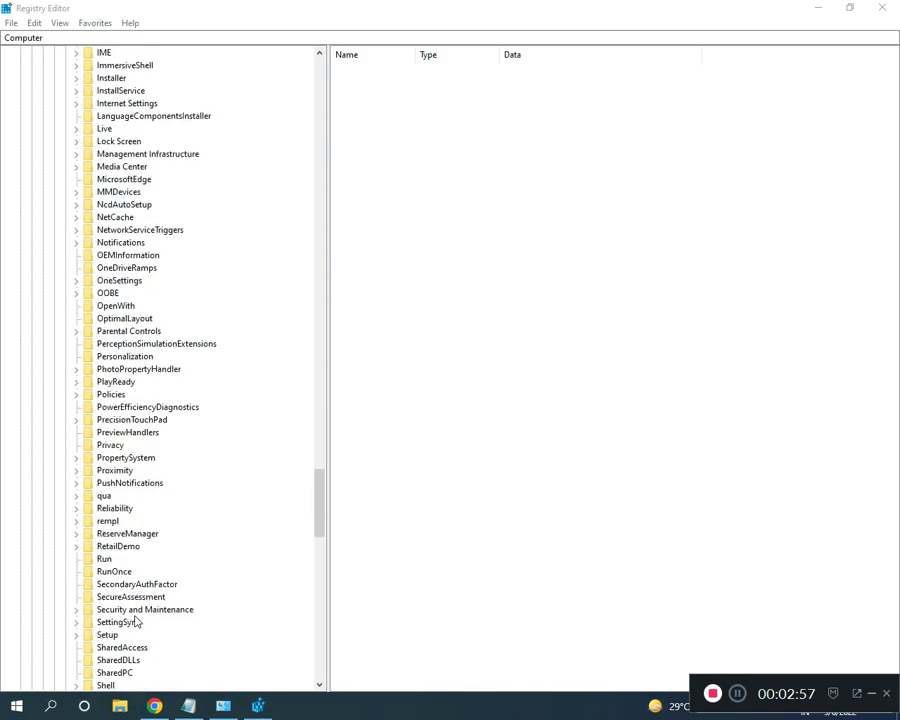
pyautogui.click(77, 636)
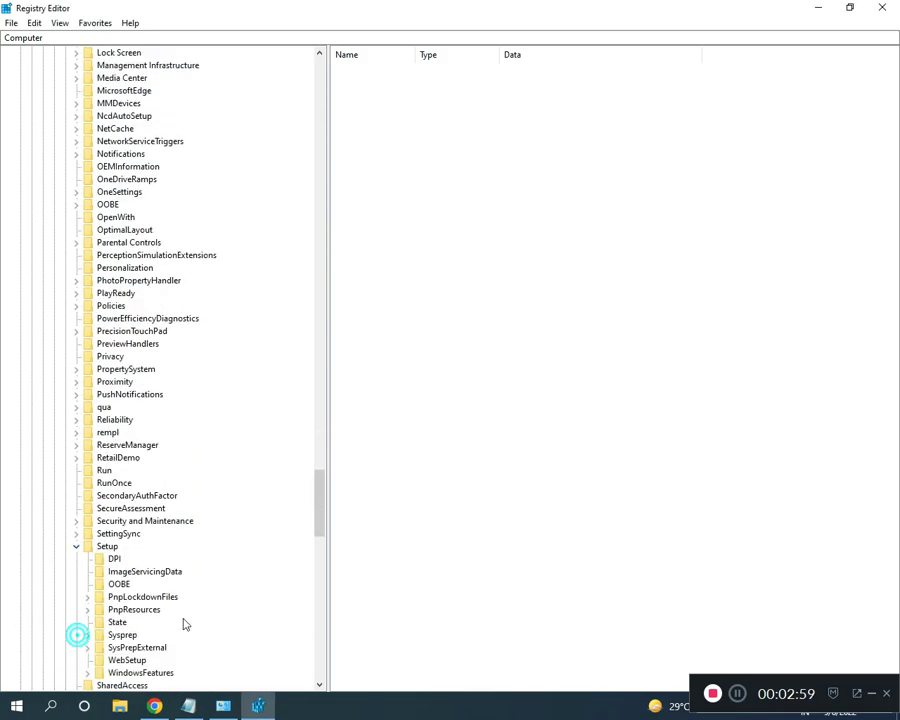
pyautogui.click(119, 585)
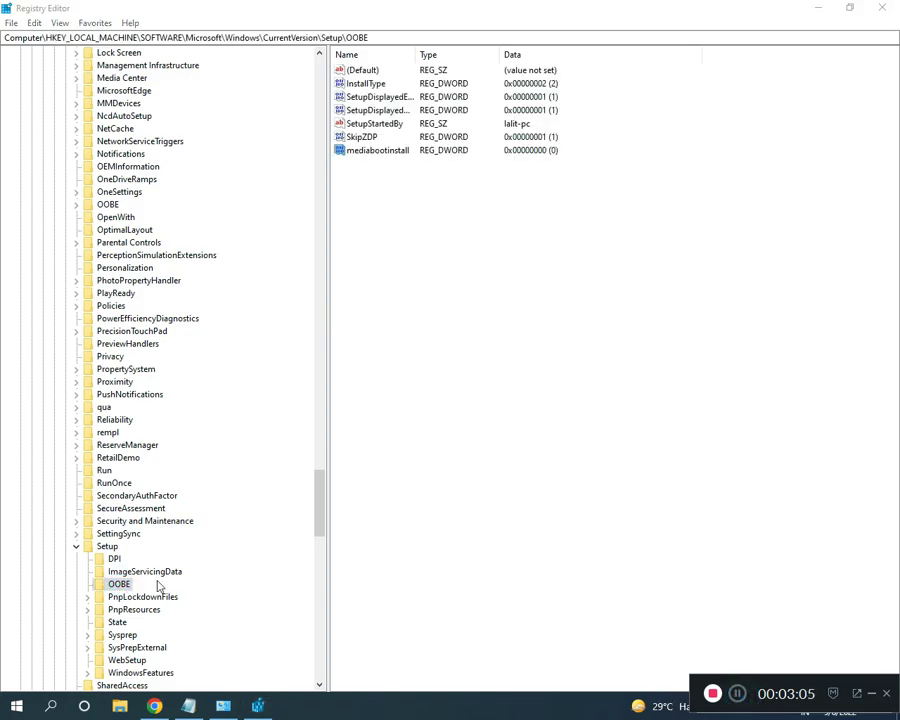
# Confirm the mediabootinstall DWORD with value data 0 and close Registry Editor.
pyautogui.doubleClick(366, 155)
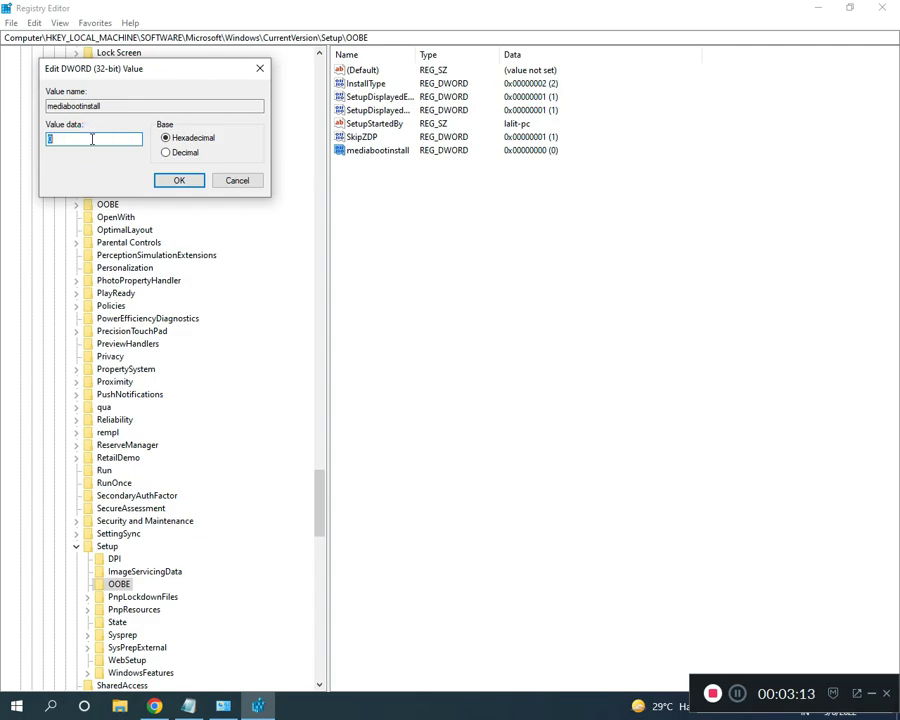
pyautogui.click(170, 180)
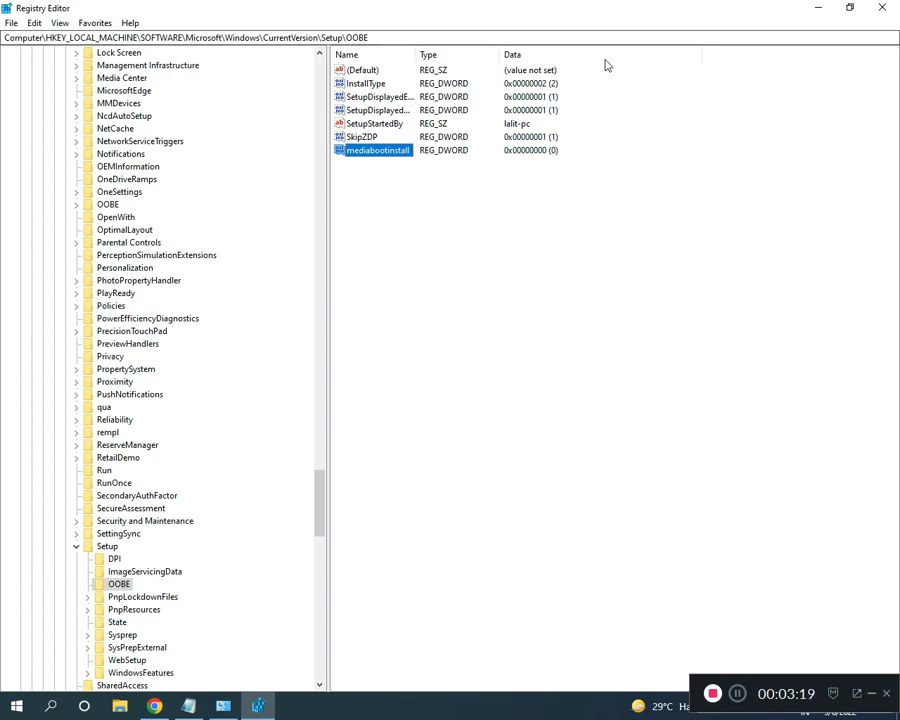
pyautogui.click(752, 697)
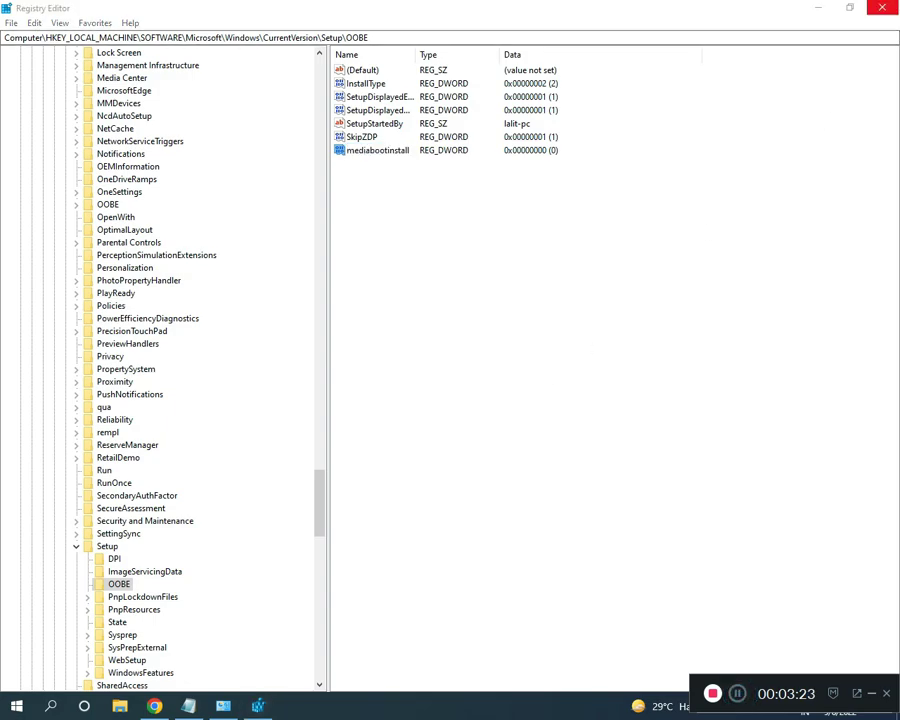
pyautogui.click(737, 691)
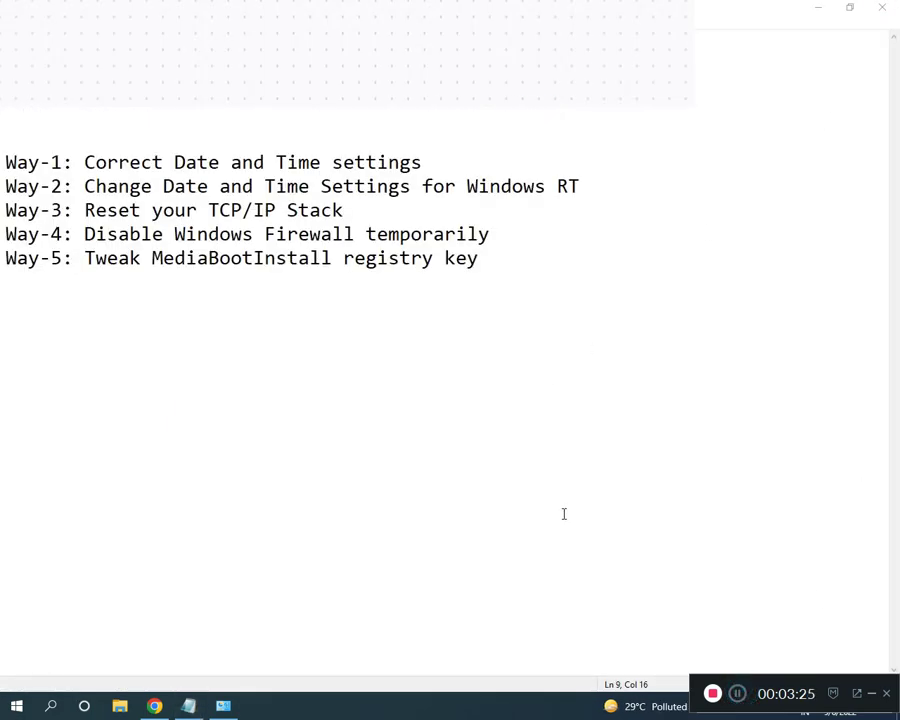
# Search Windows for cmd and launch Command Prompt as administrator.
pyautogui.press('super')
pyautogui.write('cmd')
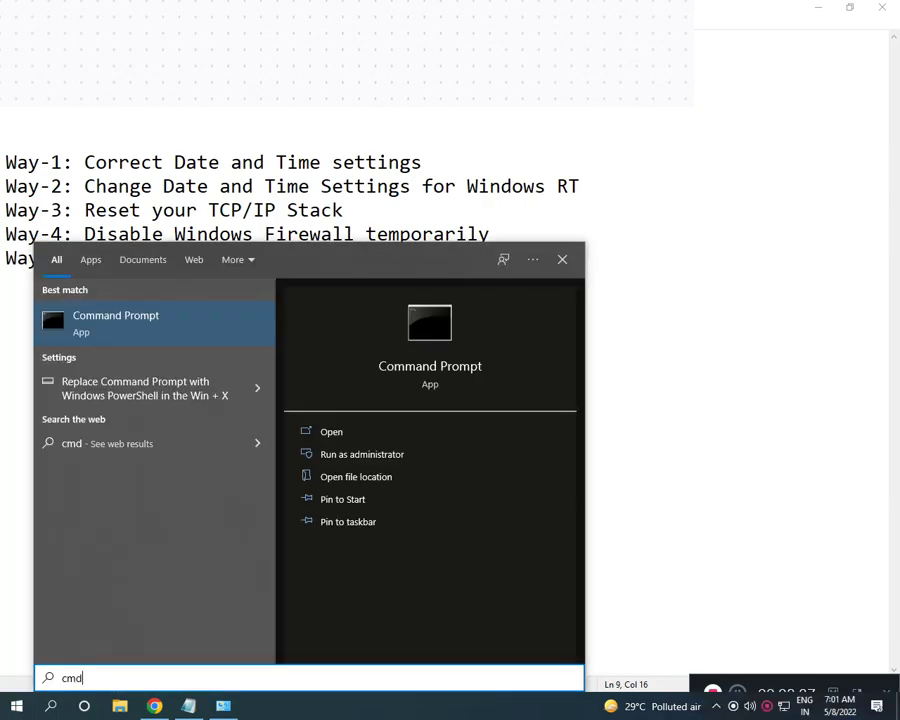
pyautogui.rightClick(215, 330)
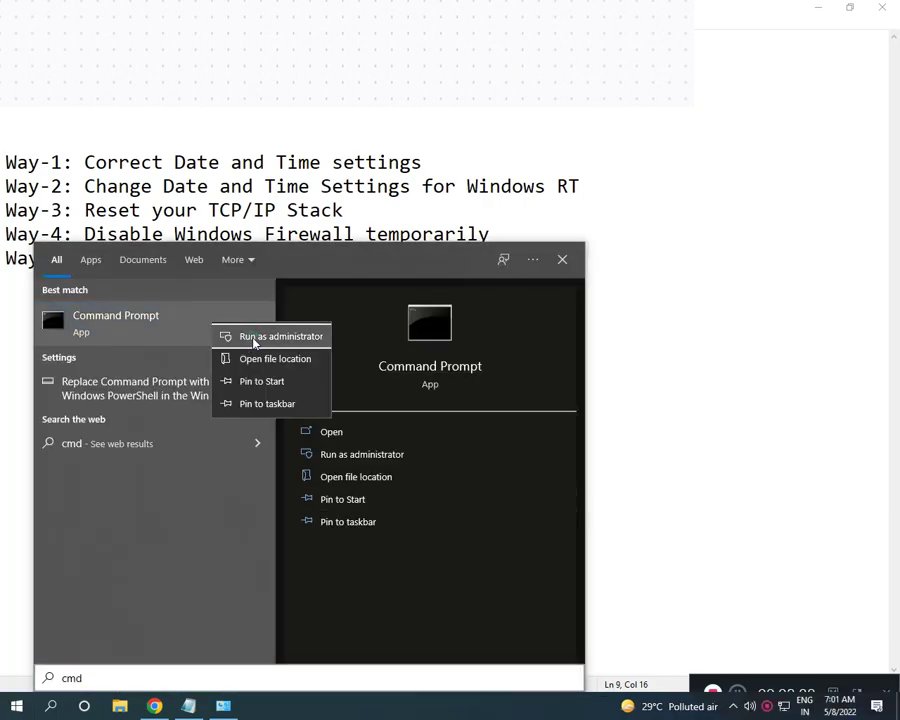
pyautogui.click(254, 340)
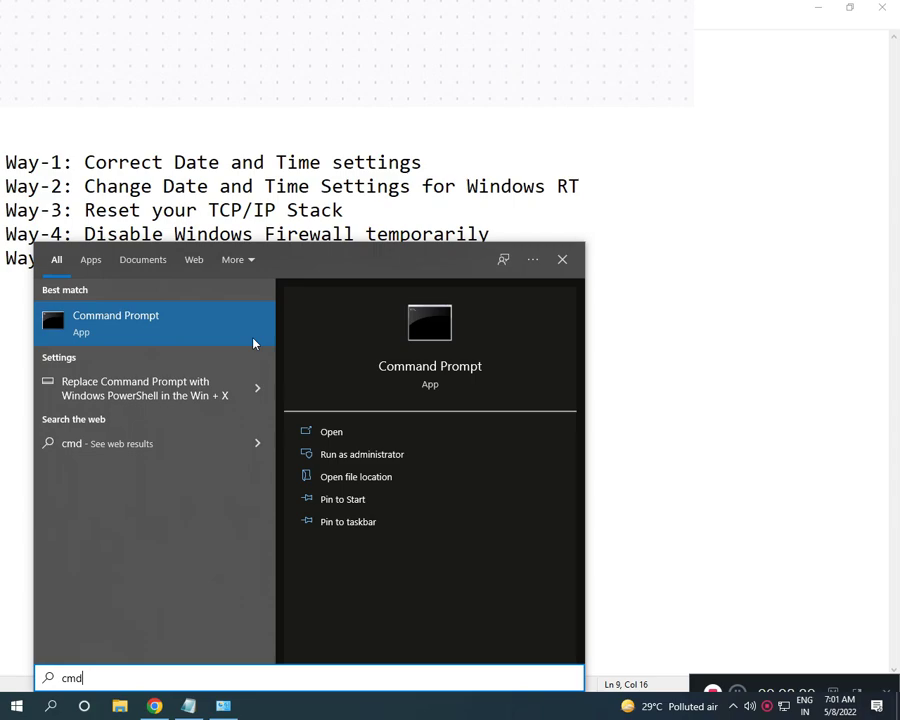
pyautogui.click(374, 432)
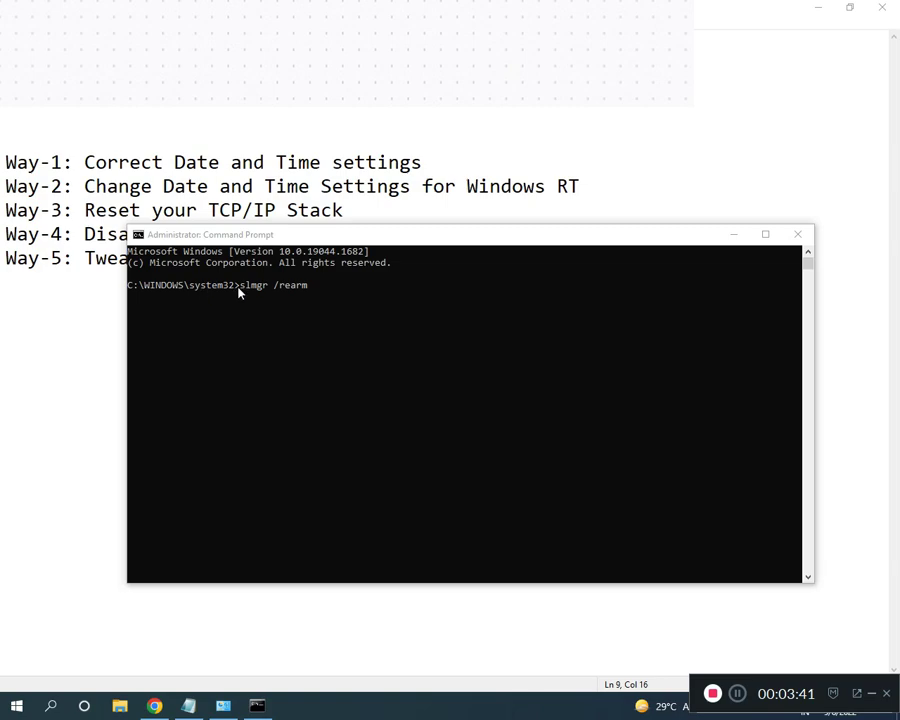
# Run slmgr /rearm in the elevated Command Prompt, dismiss the Windows Script Host dialog and minimize the console.
pyautogui.click(311, 296)
pyautogui.click(319, 294)
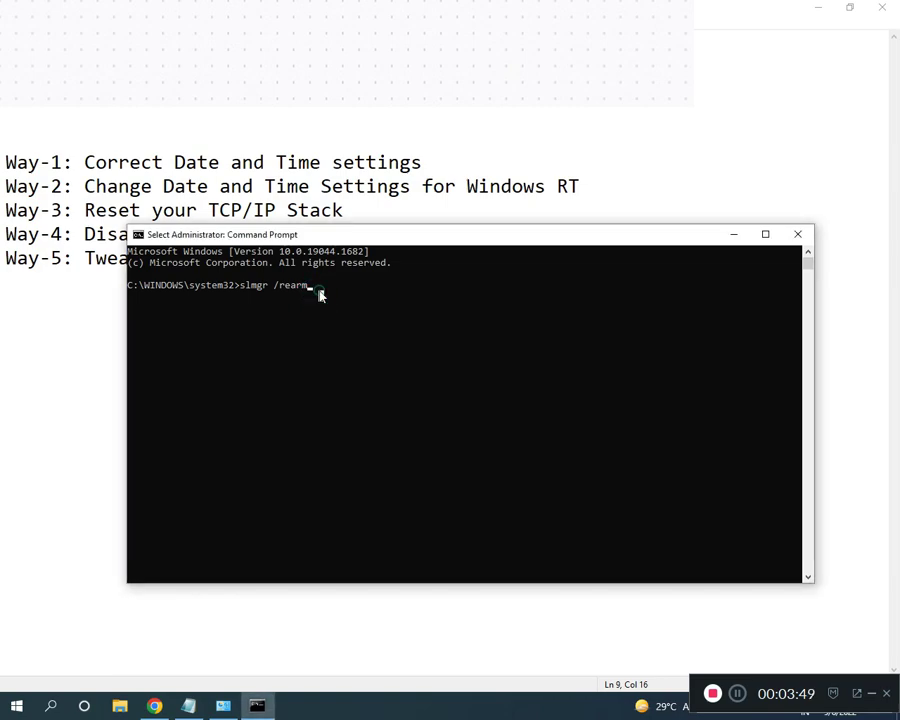
pyautogui.press('Escape')
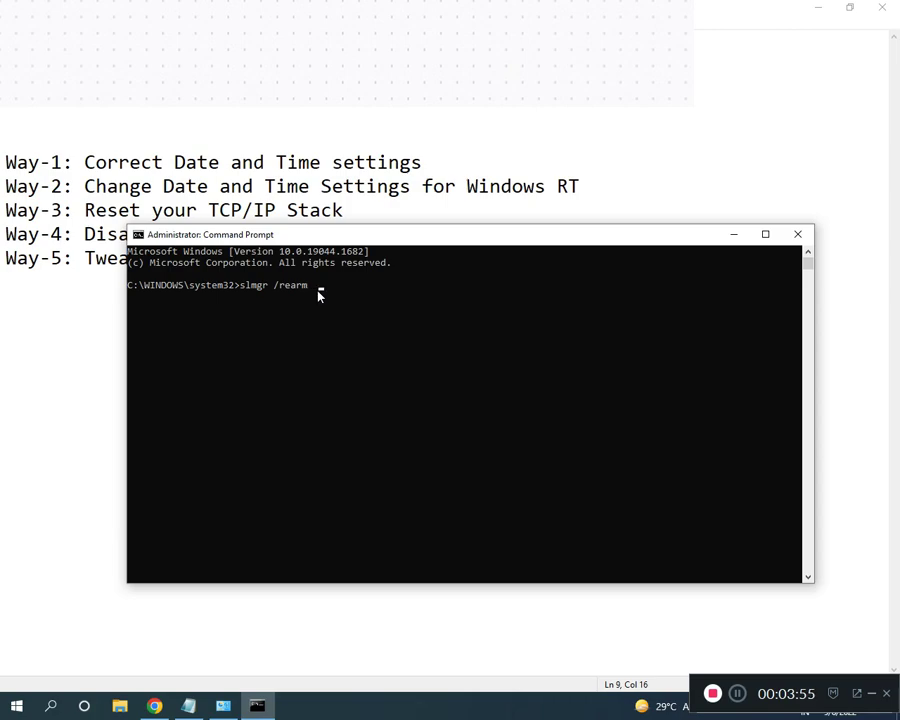
pyautogui.press('BackSpace')
pyautogui.press('BackSpace')
pyautogui.press('BackSpace')
pyautogui.write('m')
pyautogui.press('Return')
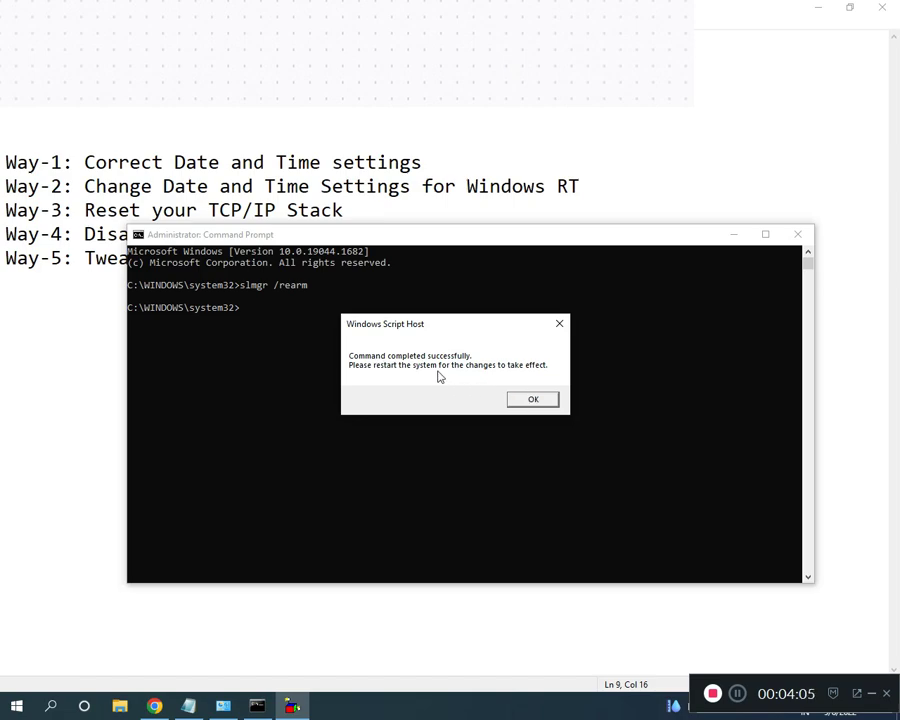
pyautogui.click(533, 400)
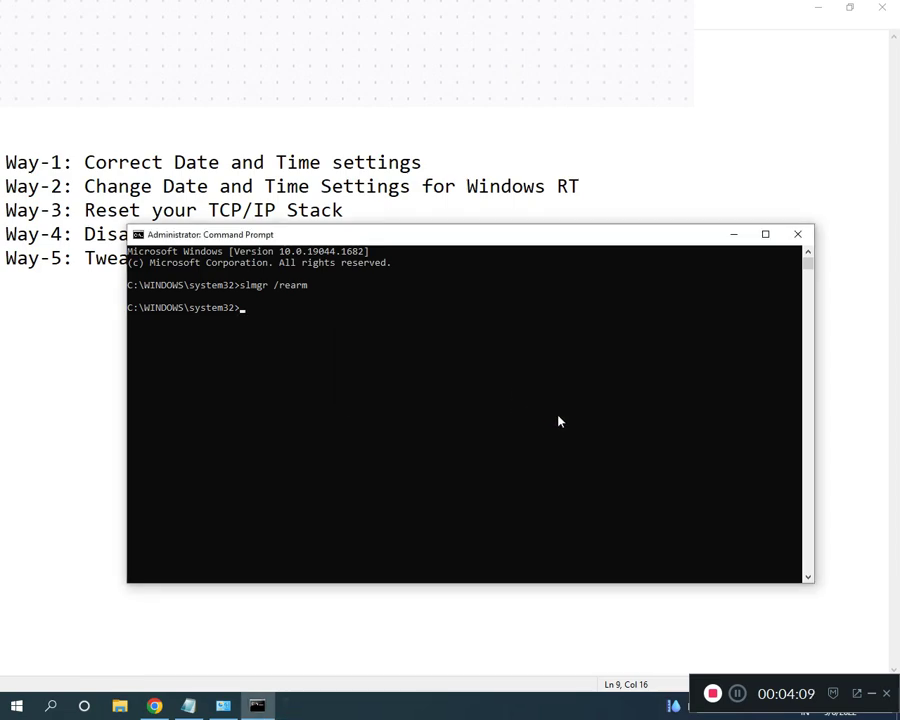
pyautogui.click(733, 235)
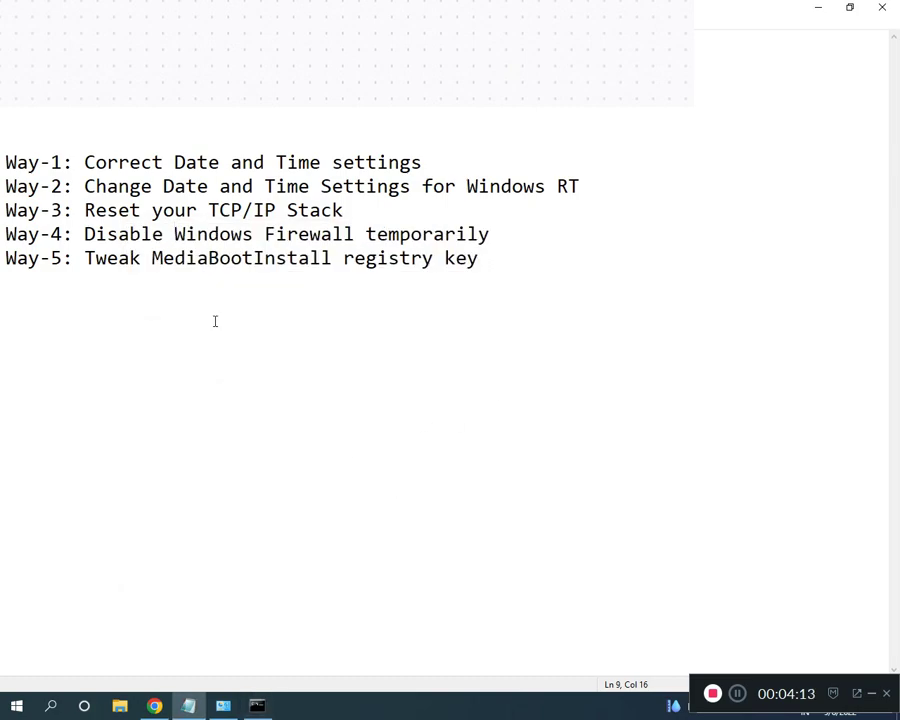